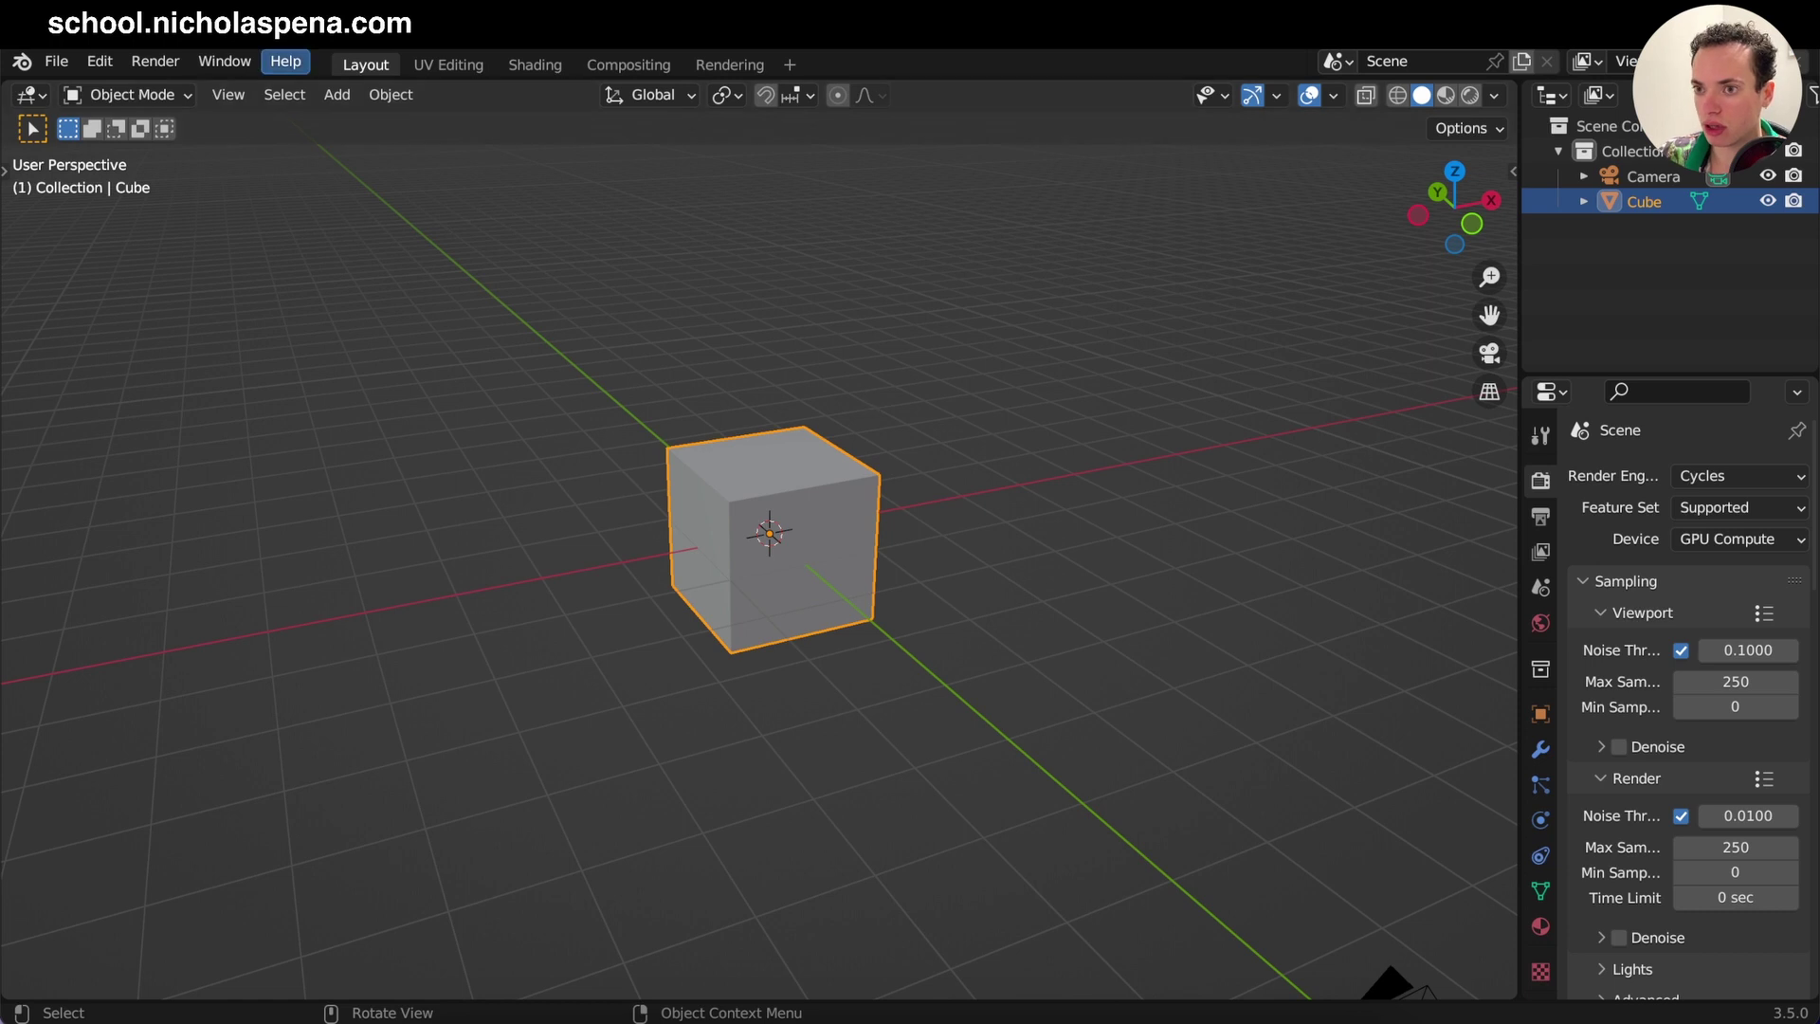
Open spiral slide.blend from the recent files and view the scene through its camera
{"action": "left_click", "coordinate": [56, 61]}
{"action": "mouse_move", "coordinate": [120, 151]}
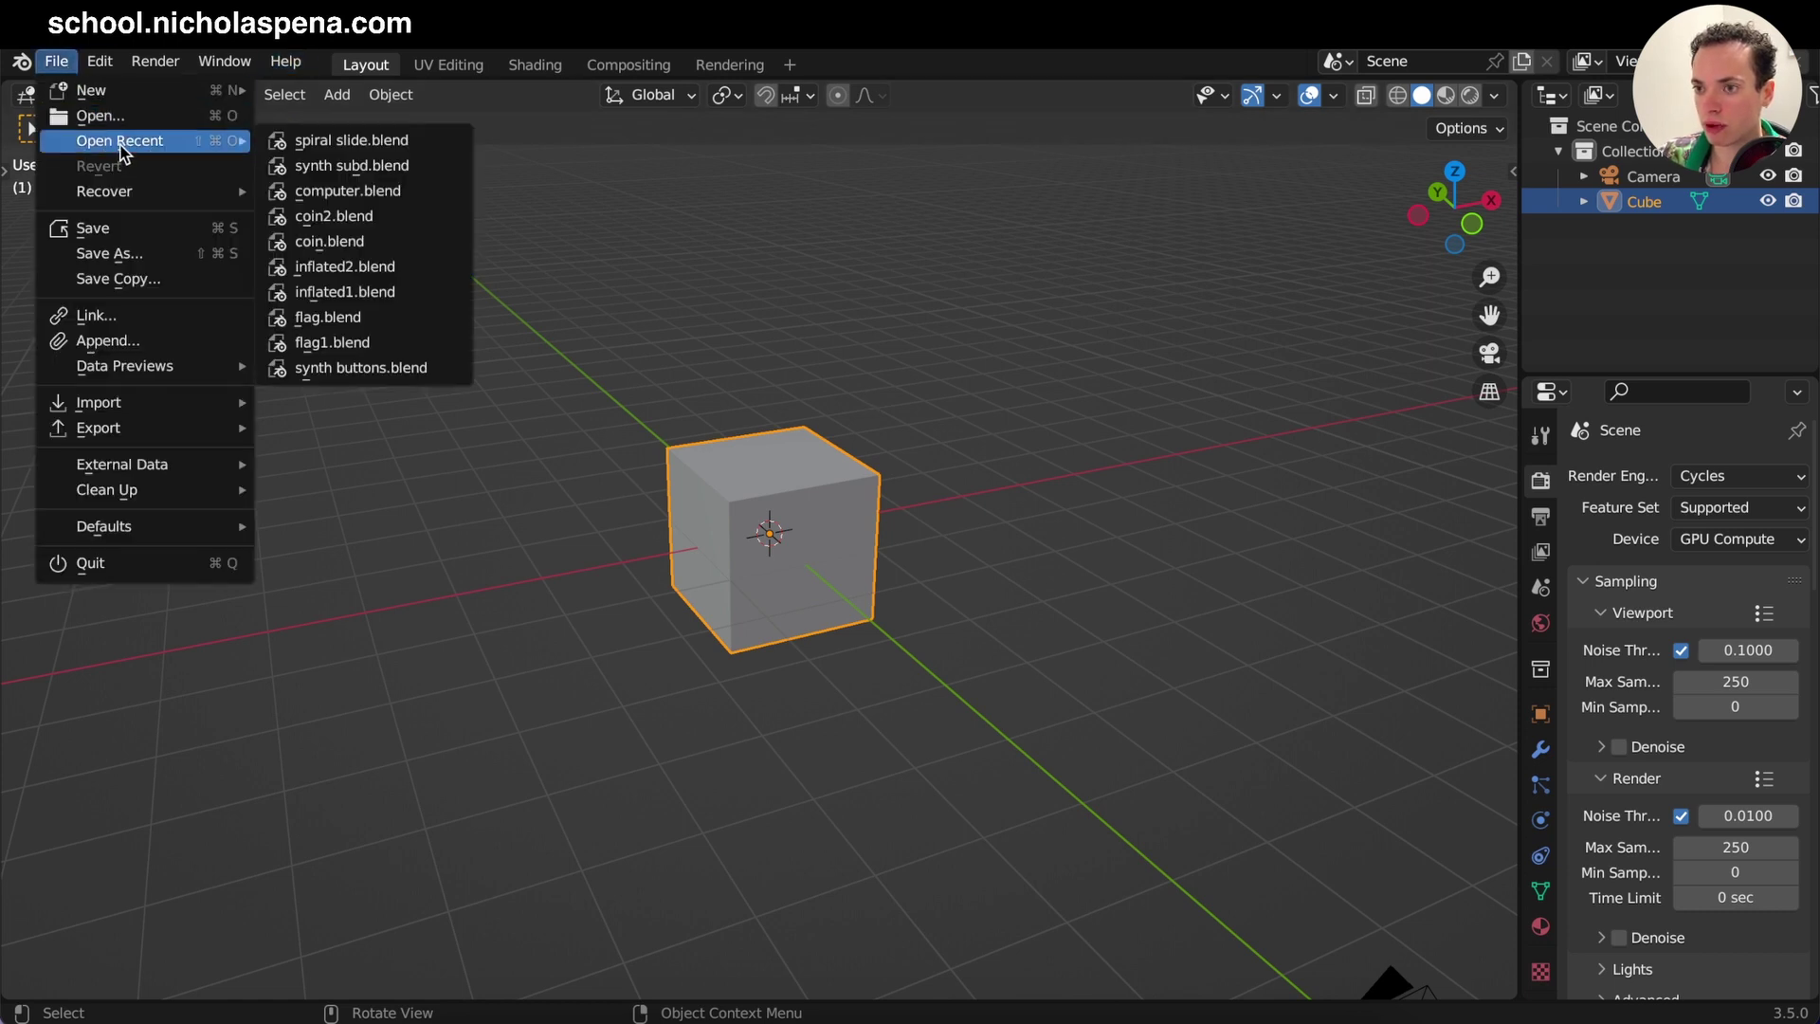
{"action": "left_click", "coordinate": [346, 150]}
{"action": "key", "text": "KP_0"}
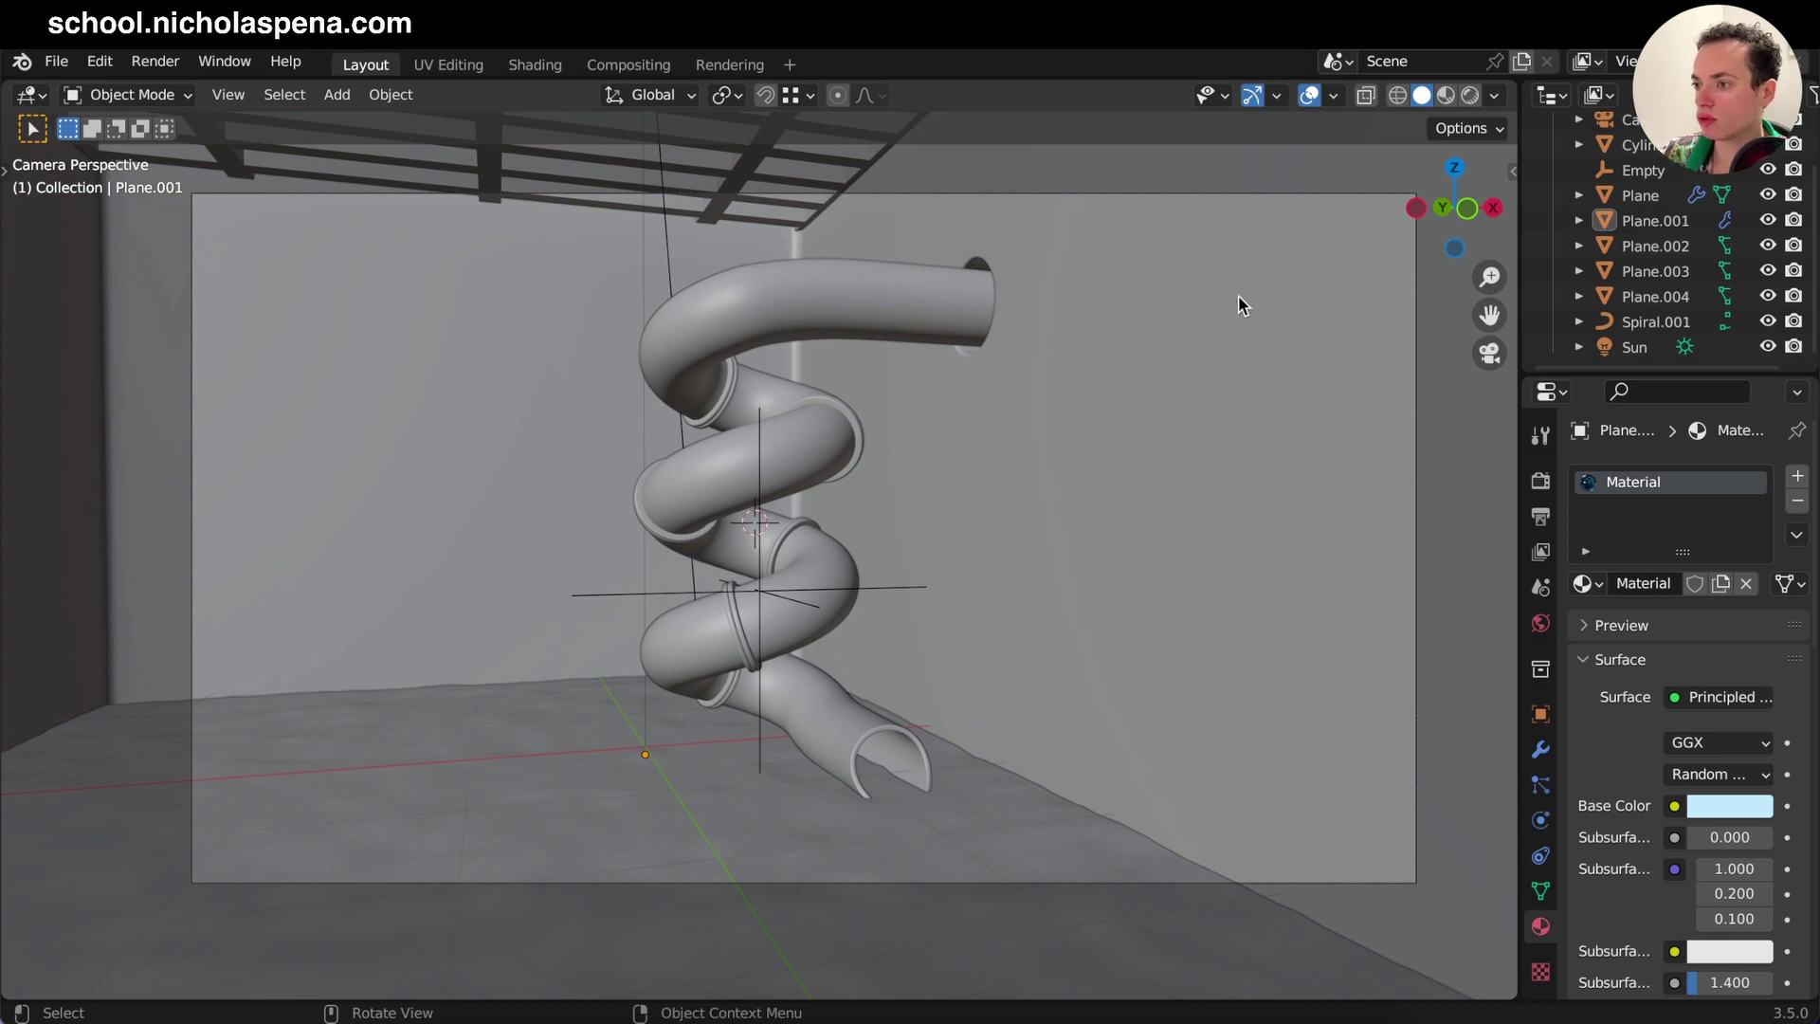
Switch the viewport to Rendered shading and confirm Cycles is the render engine
{"action": "left_click", "coordinate": [1468, 95]}
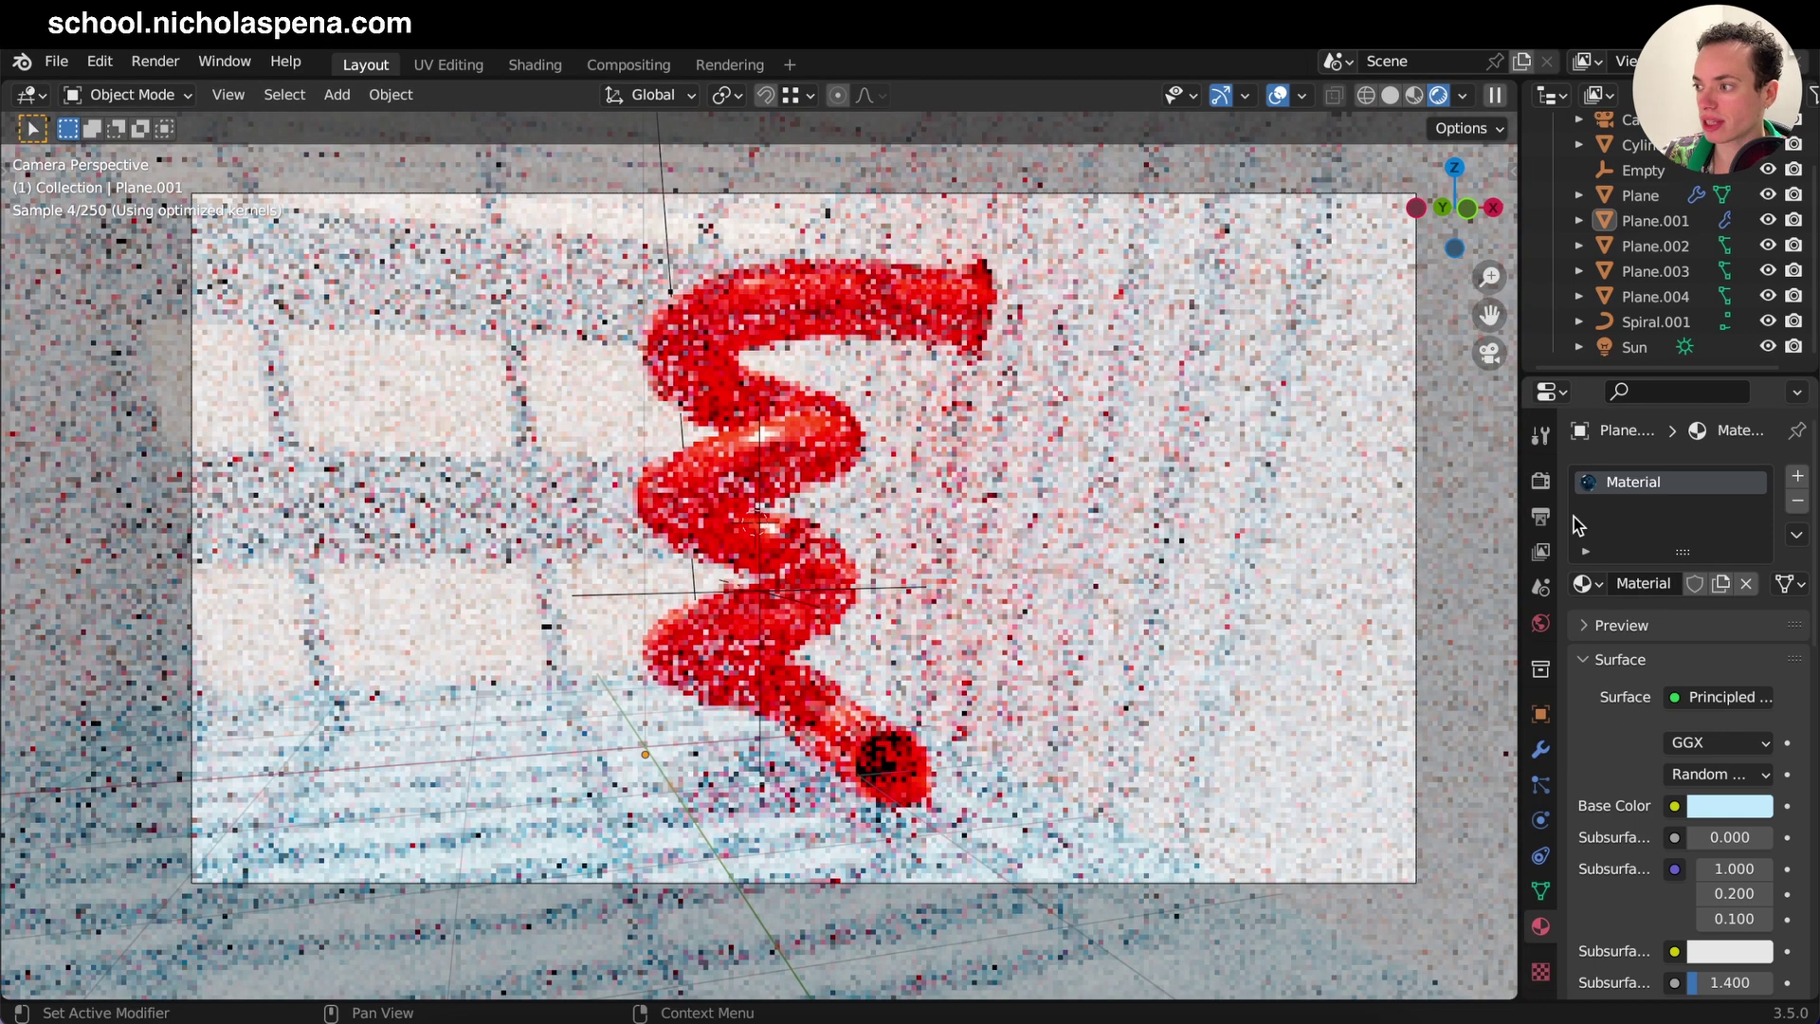
{"action": "left_click", "coordinate": [1540, 481]}
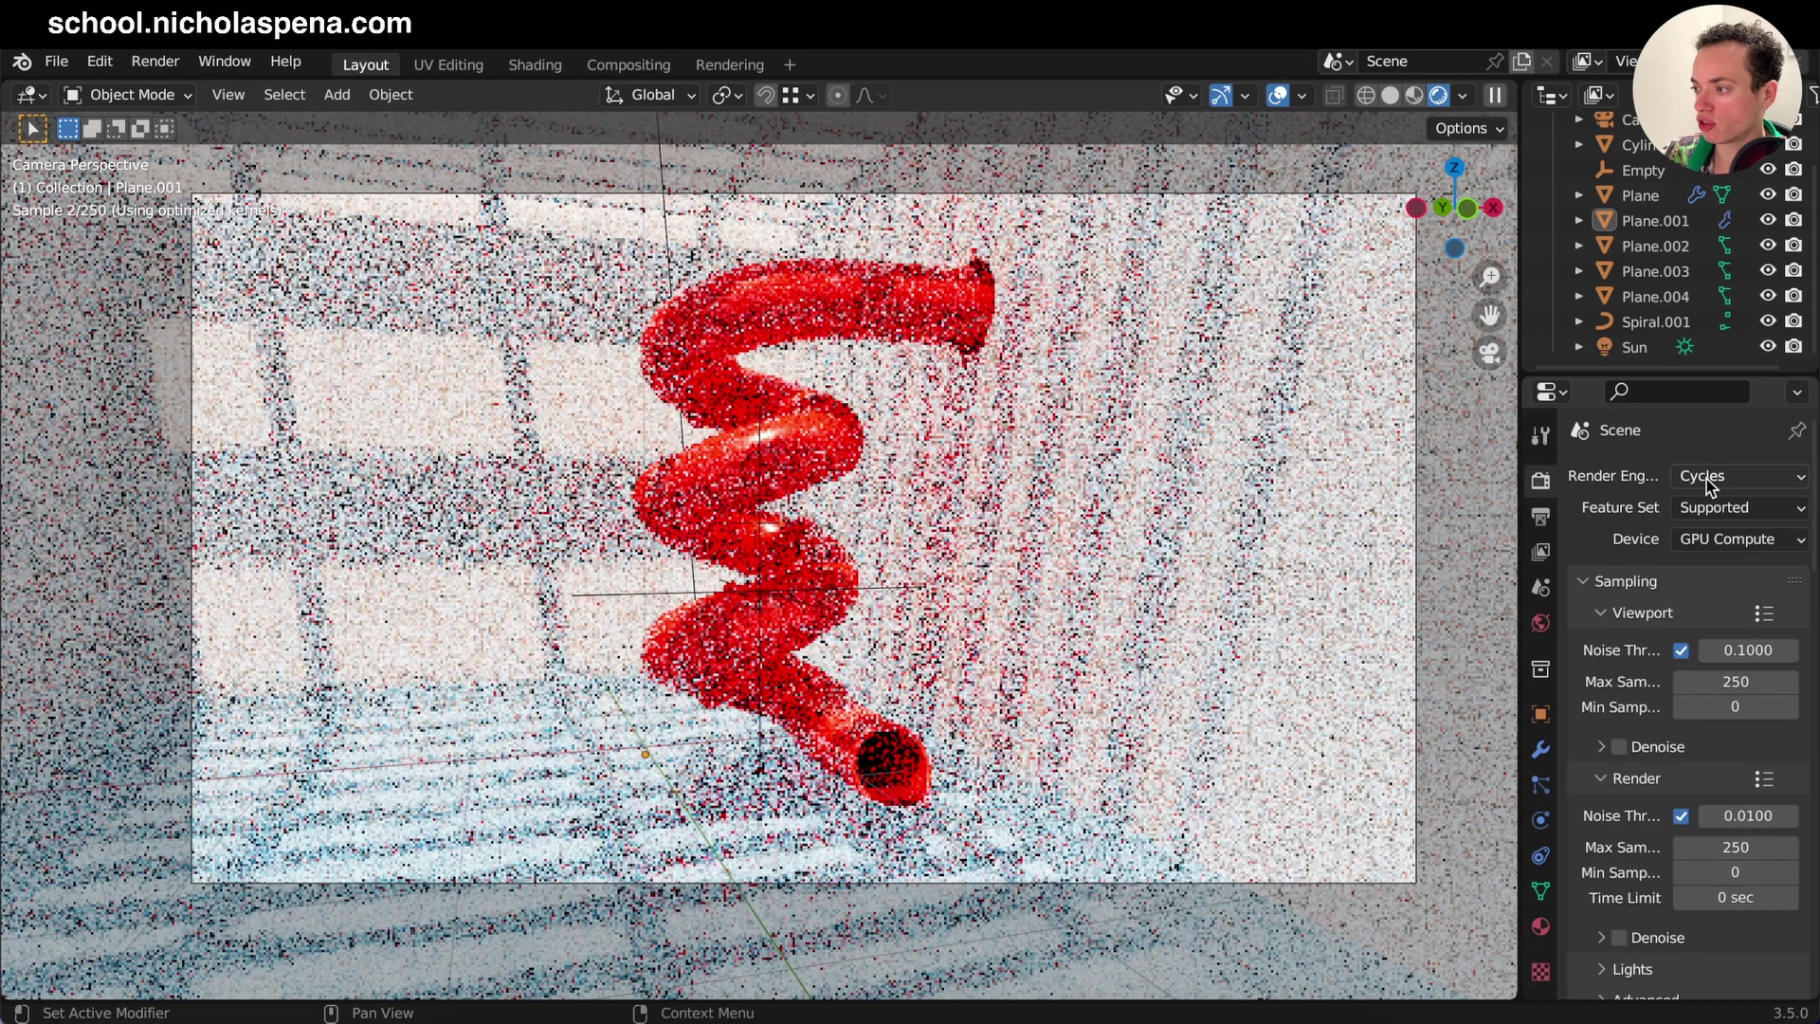
{"action": "left_click", "coordinate": [1706, 480]}
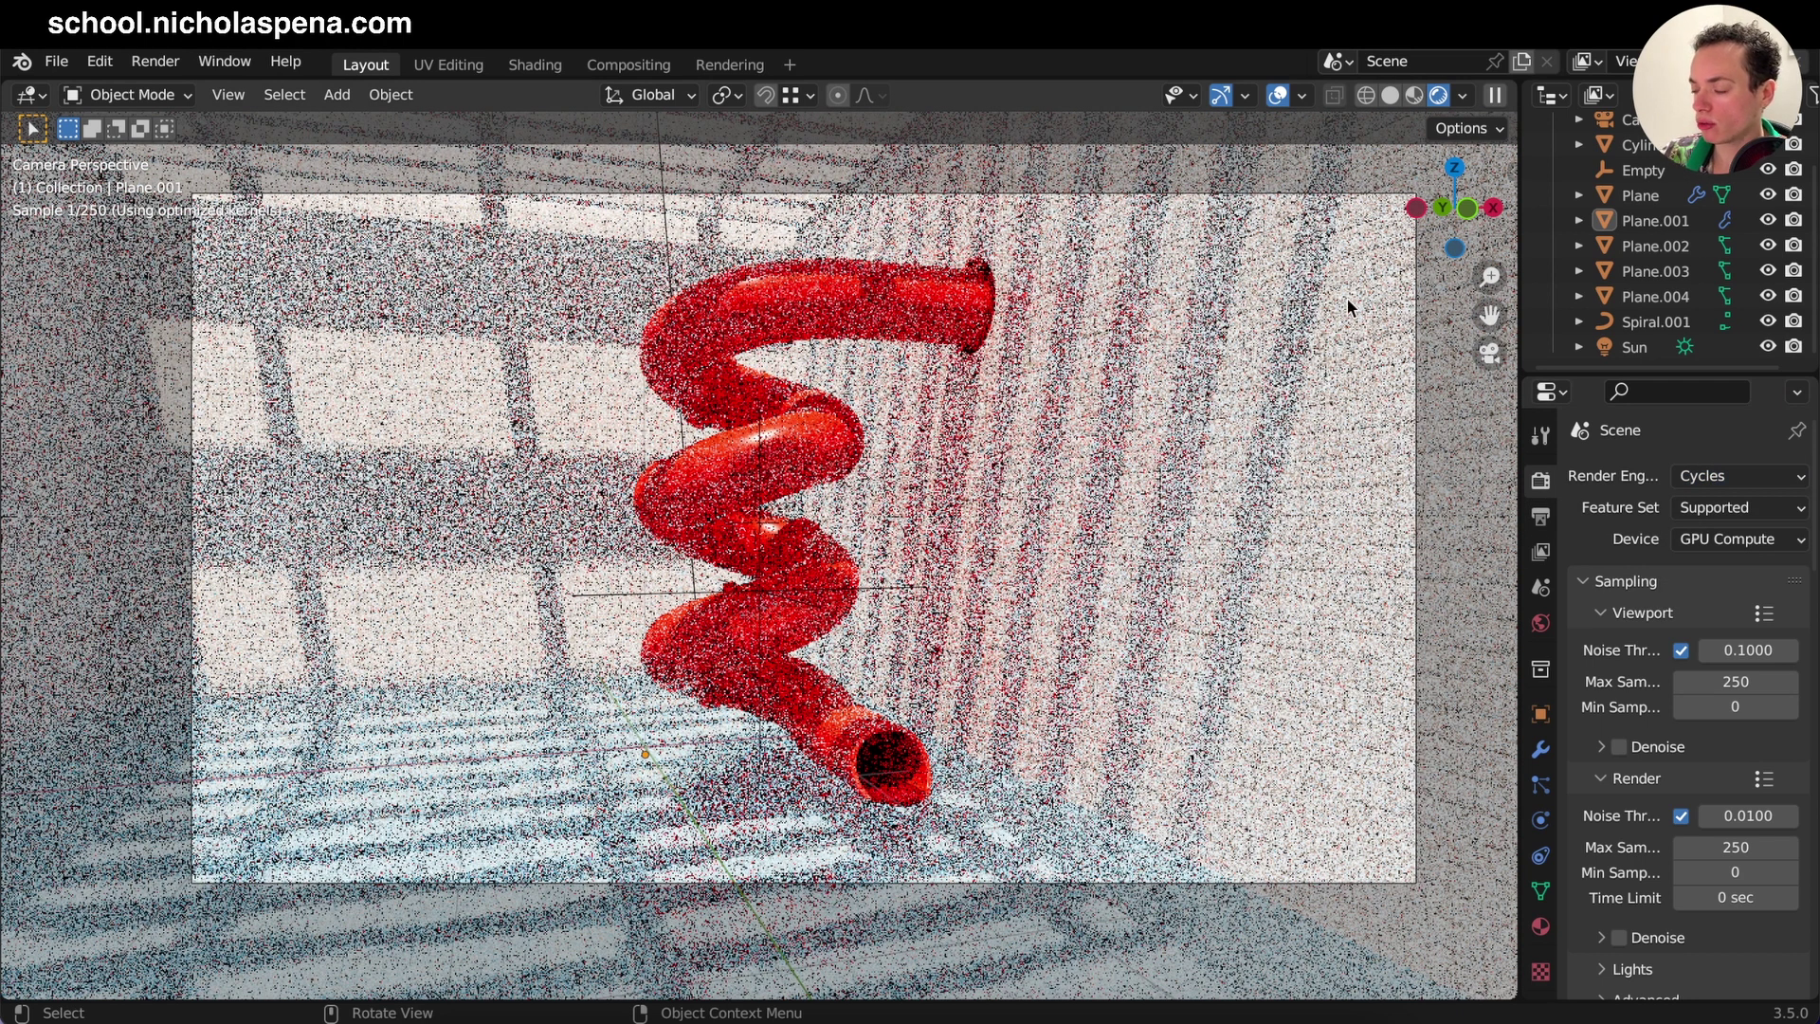
{"action": "scroll", "coordinate": [1691, 213], "scroll_direction": "up", "scroll_amount": 2}
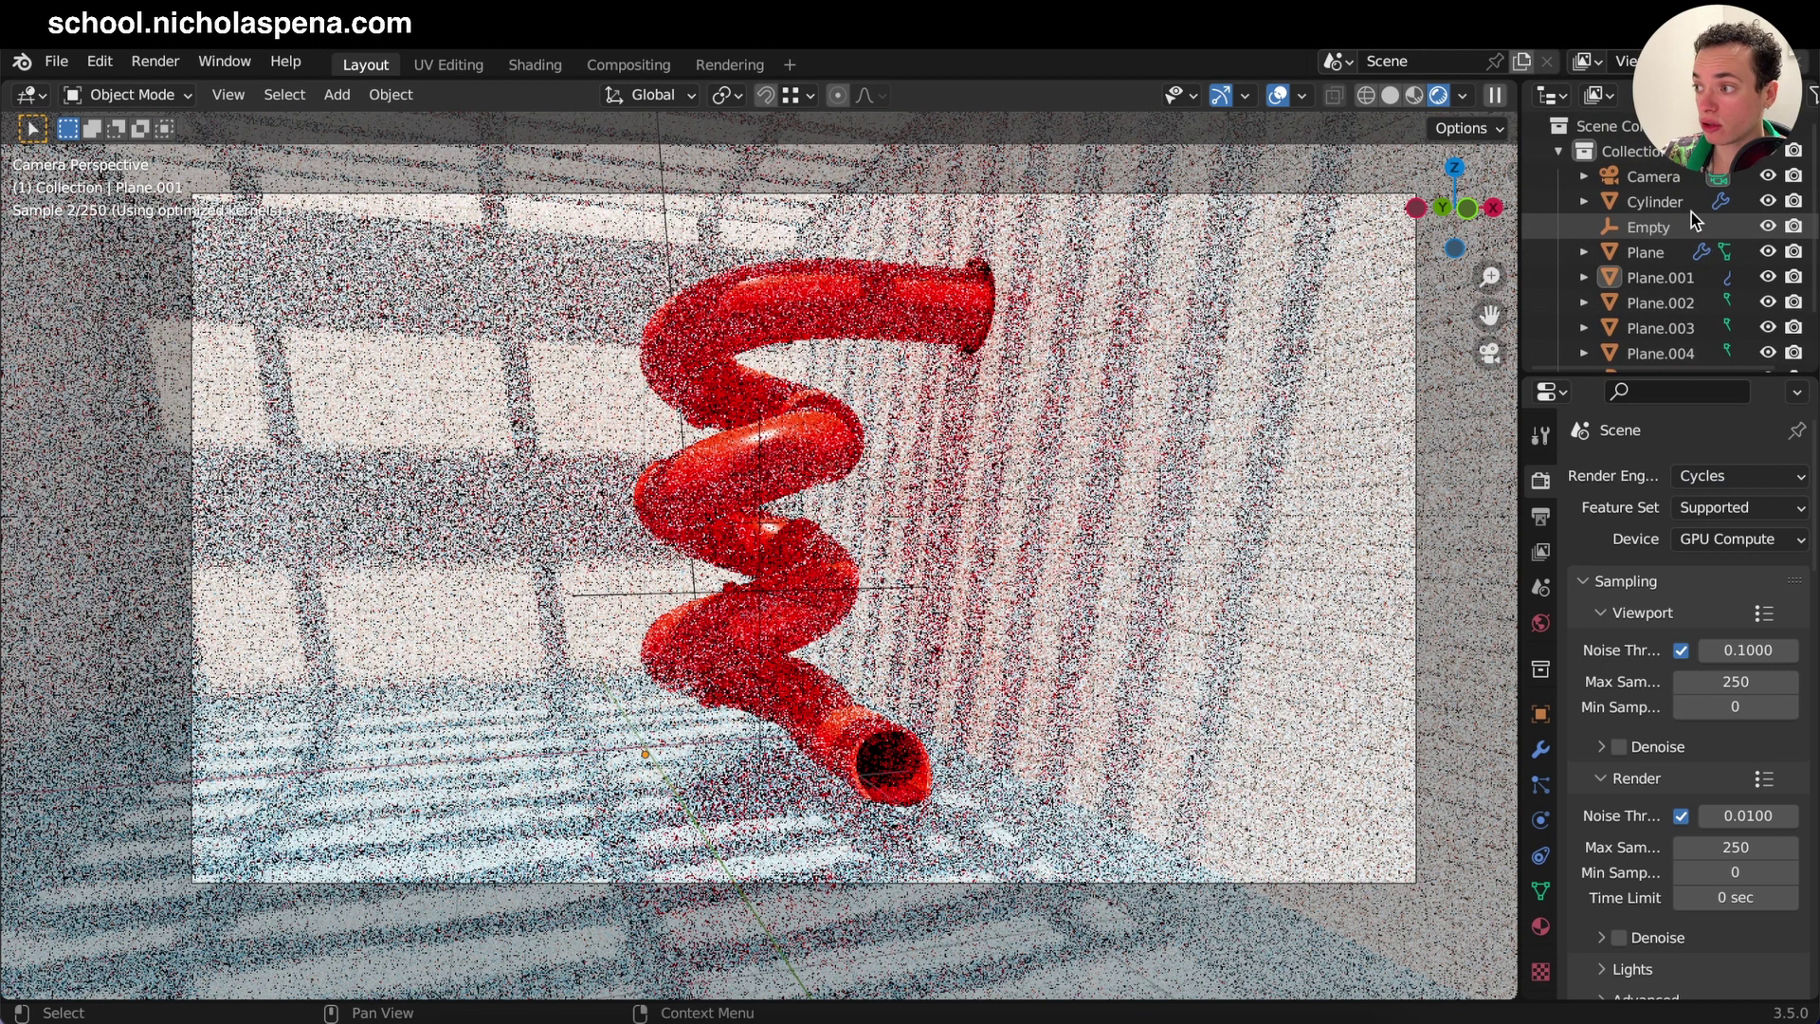
Set the camera's Lens Type to Panoramic, giving a Fisheye Equisolid 180° view
{"action": "left_click", "coordinate": [1649, 176]}
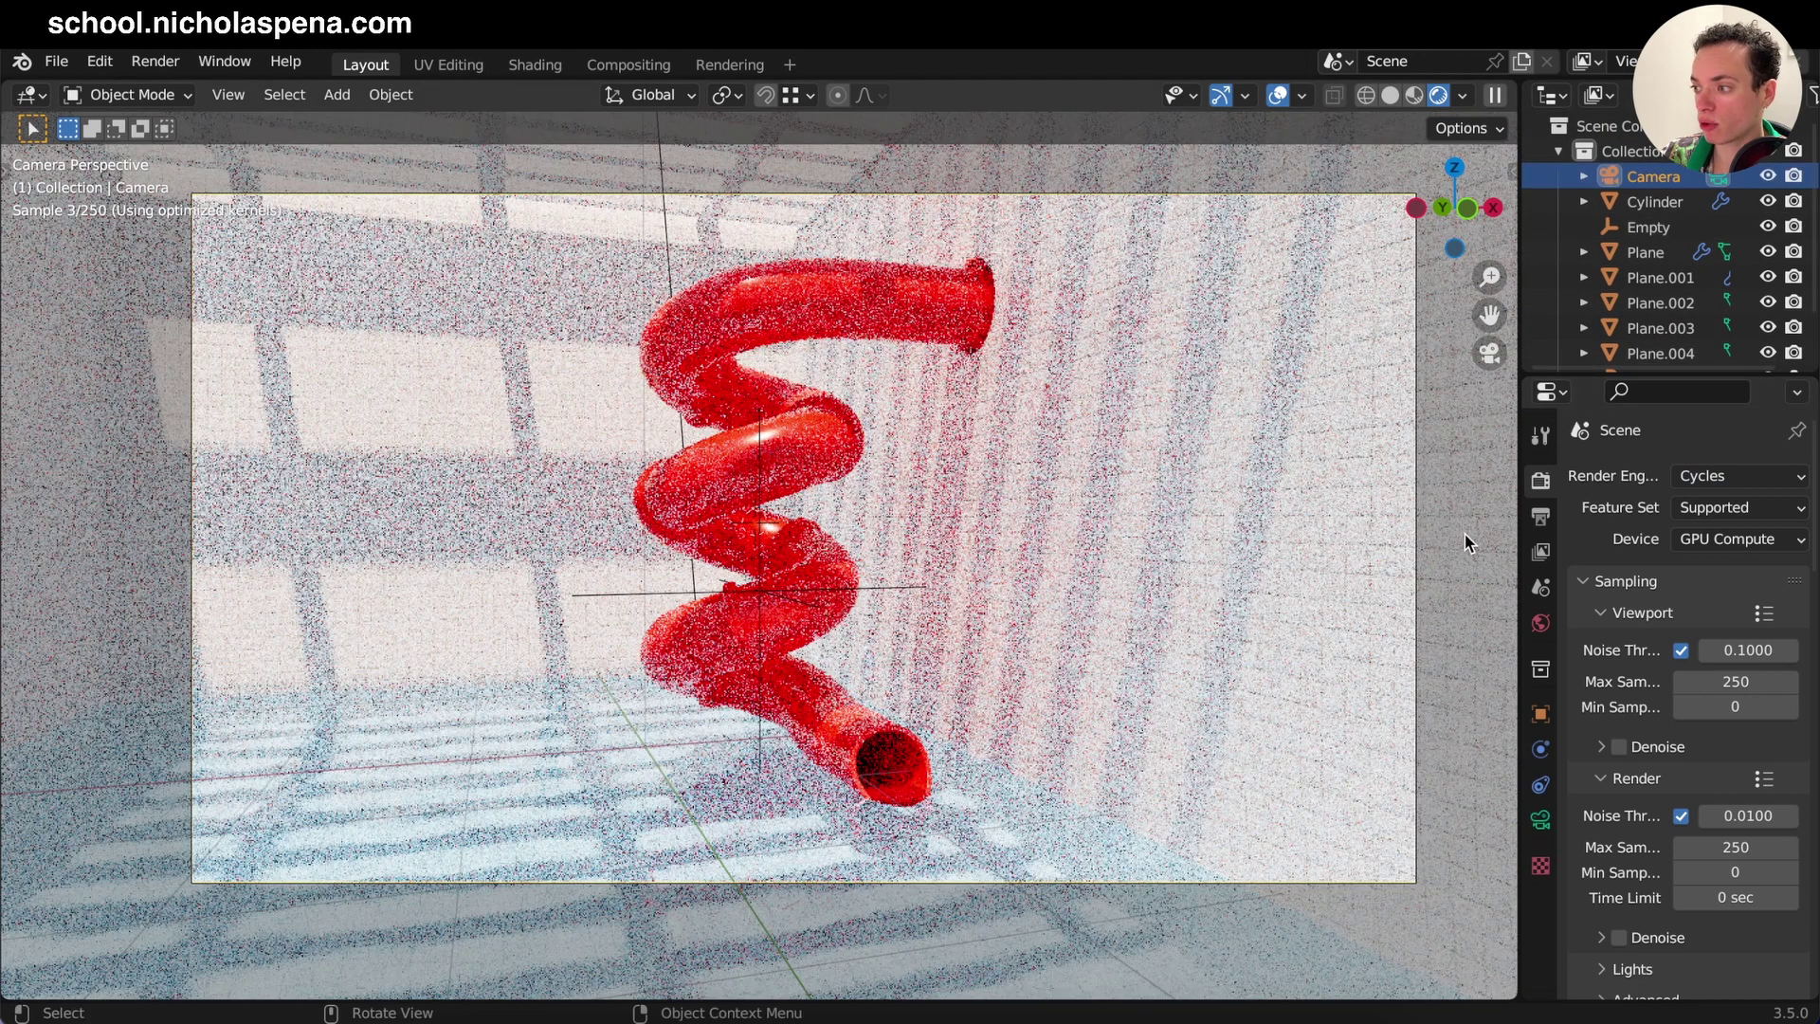
{"action": "left_click", "coordinate": [1538, 825]}
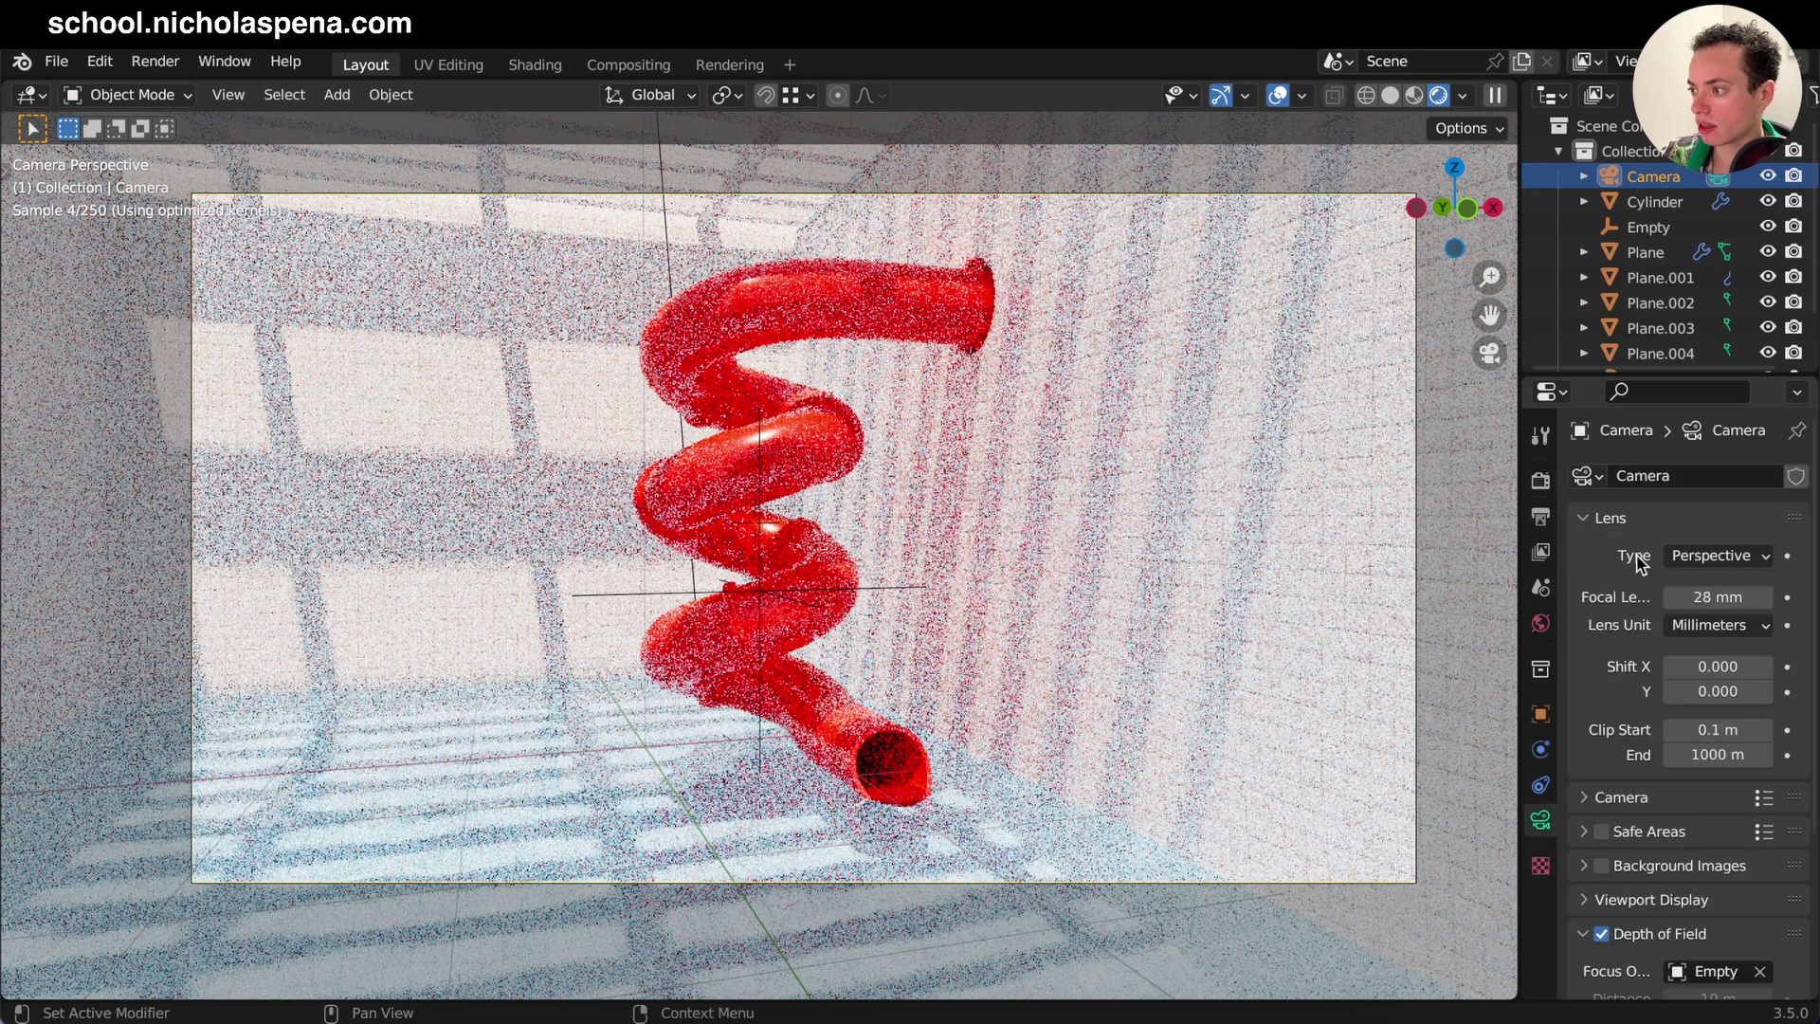
{"action": "left_click", "coordinate": [1702, 554]}
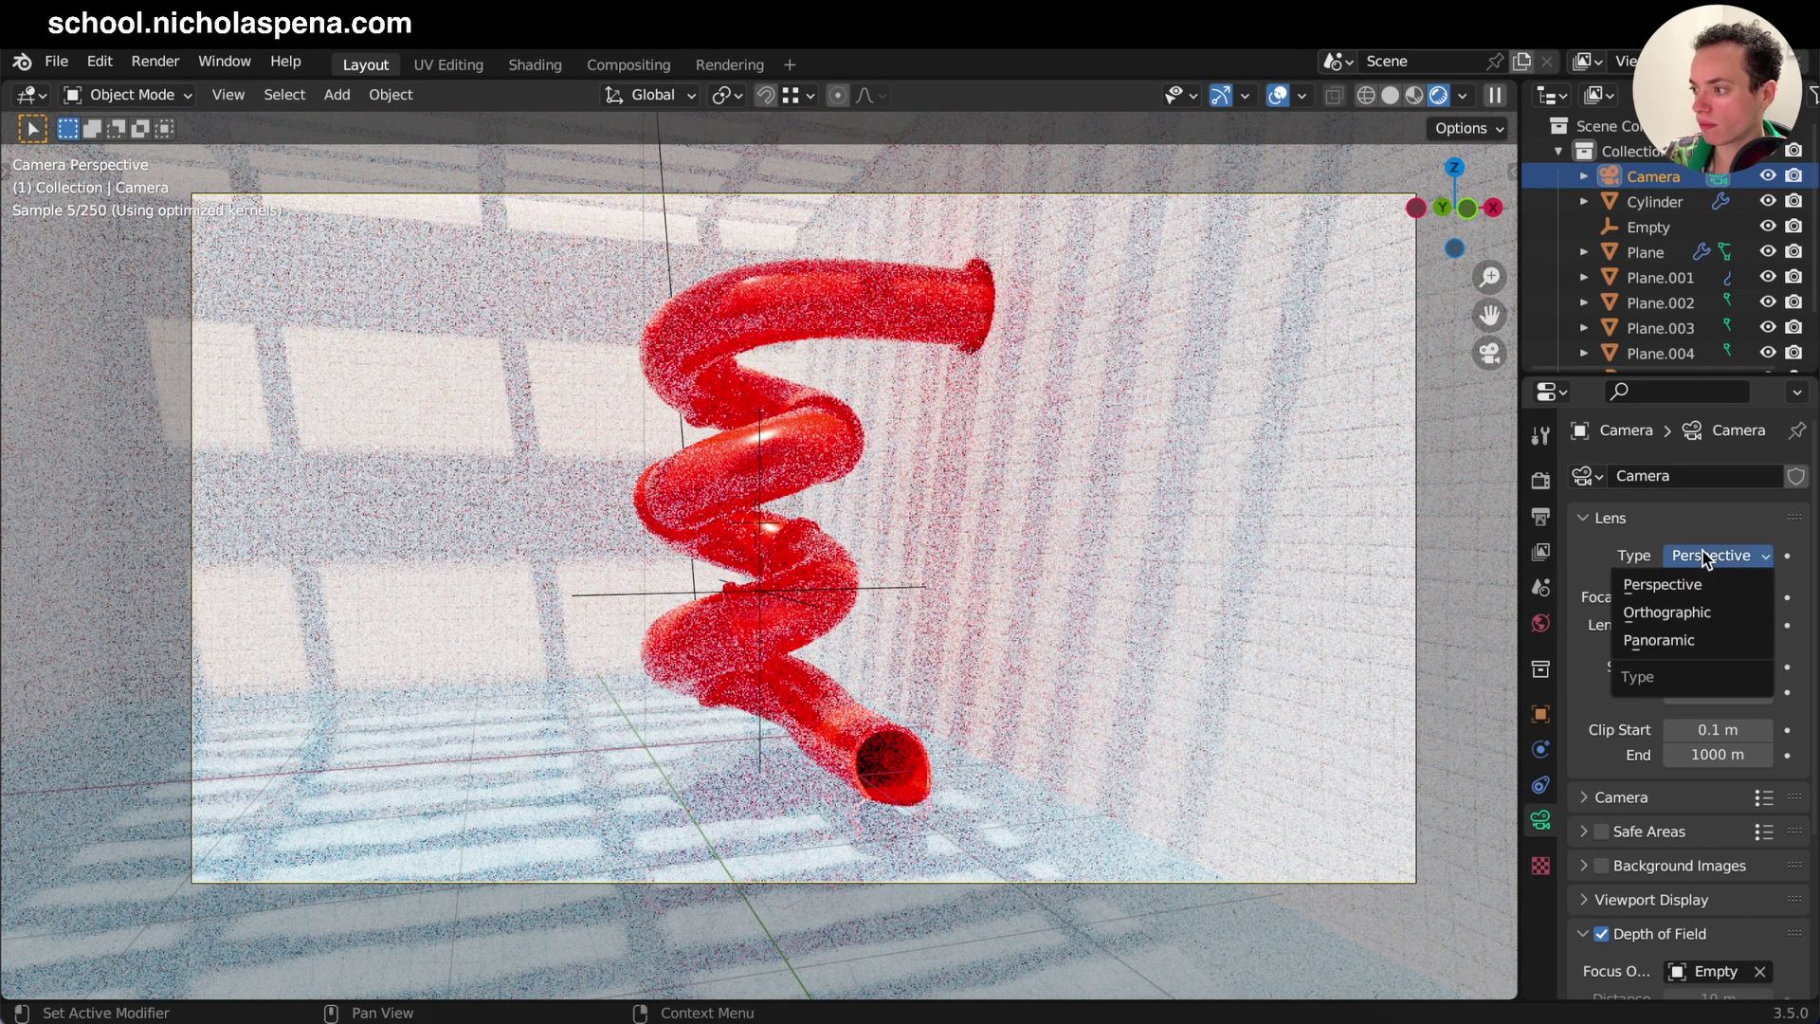
{"action": "left_click", "coordinate": [1682, 637]}
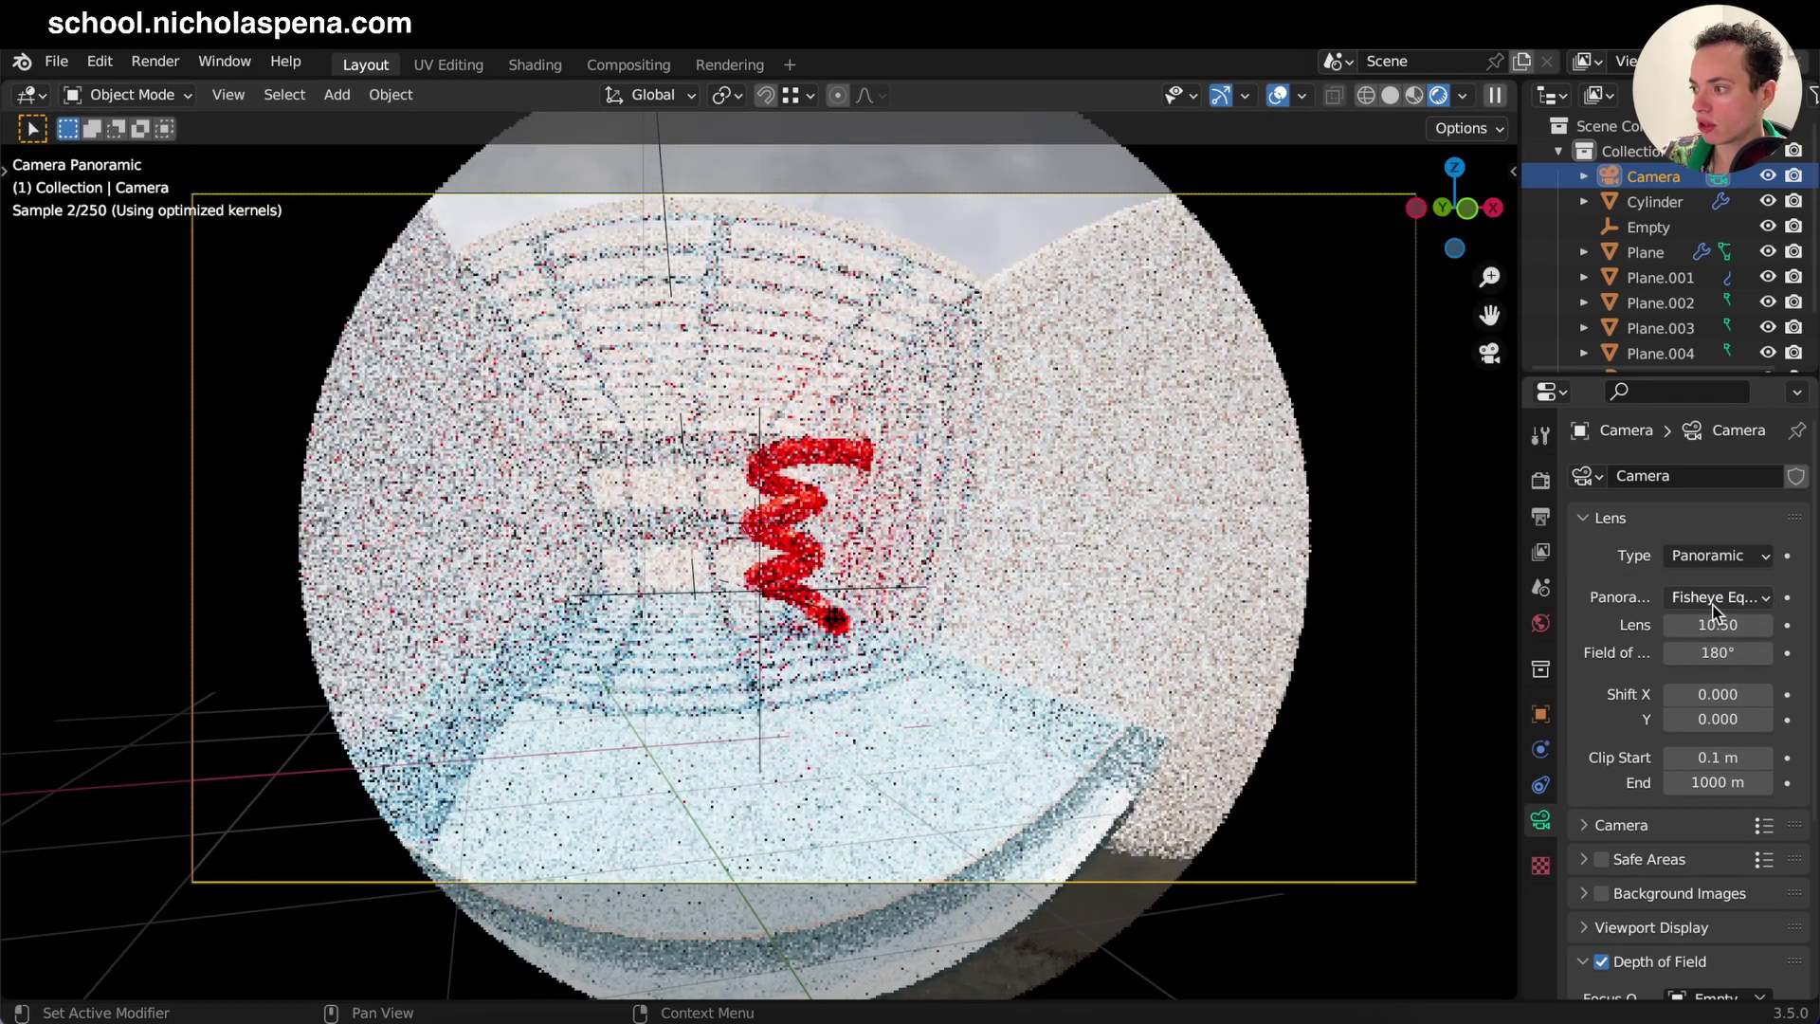
Widen the side panels and try the Fisheye Equidistant and Equirectangular panorama types
{"action": "left_click_drag", "start_coordinate": [1521, 630], "coordinate": [1346, 629]}
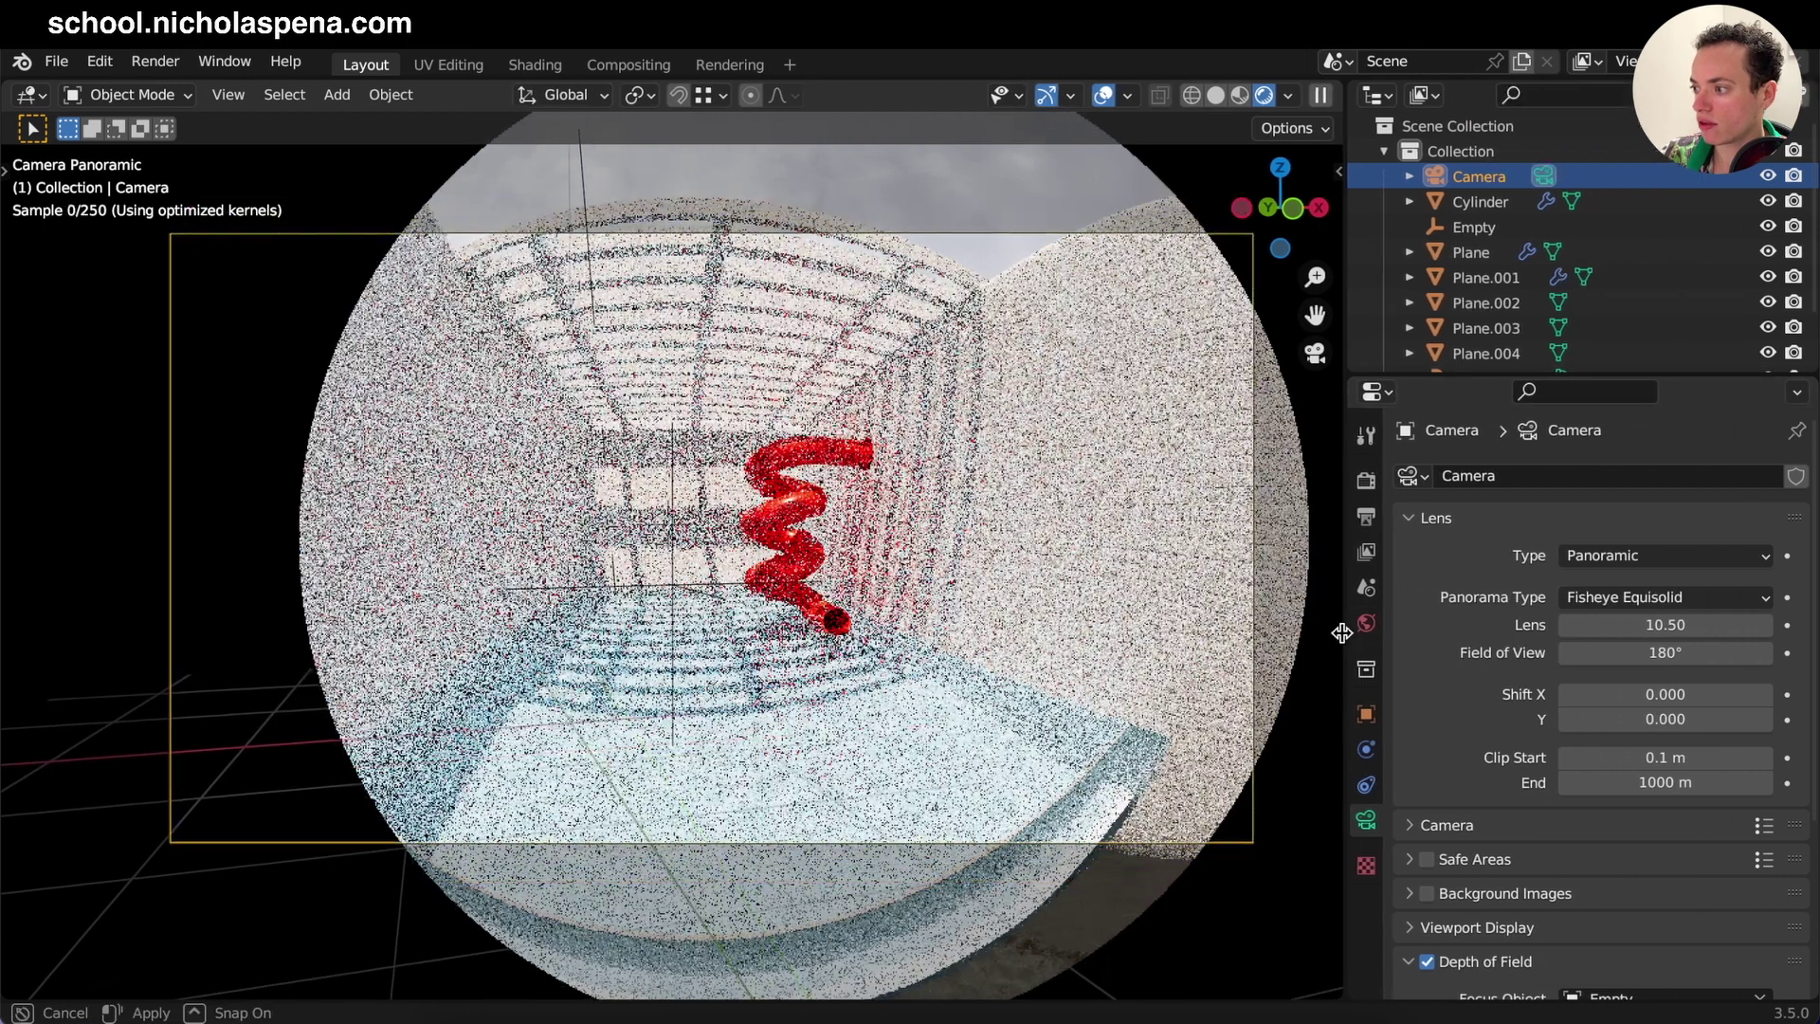
{"action": "left_click", "coordinate": [1668, 597]}
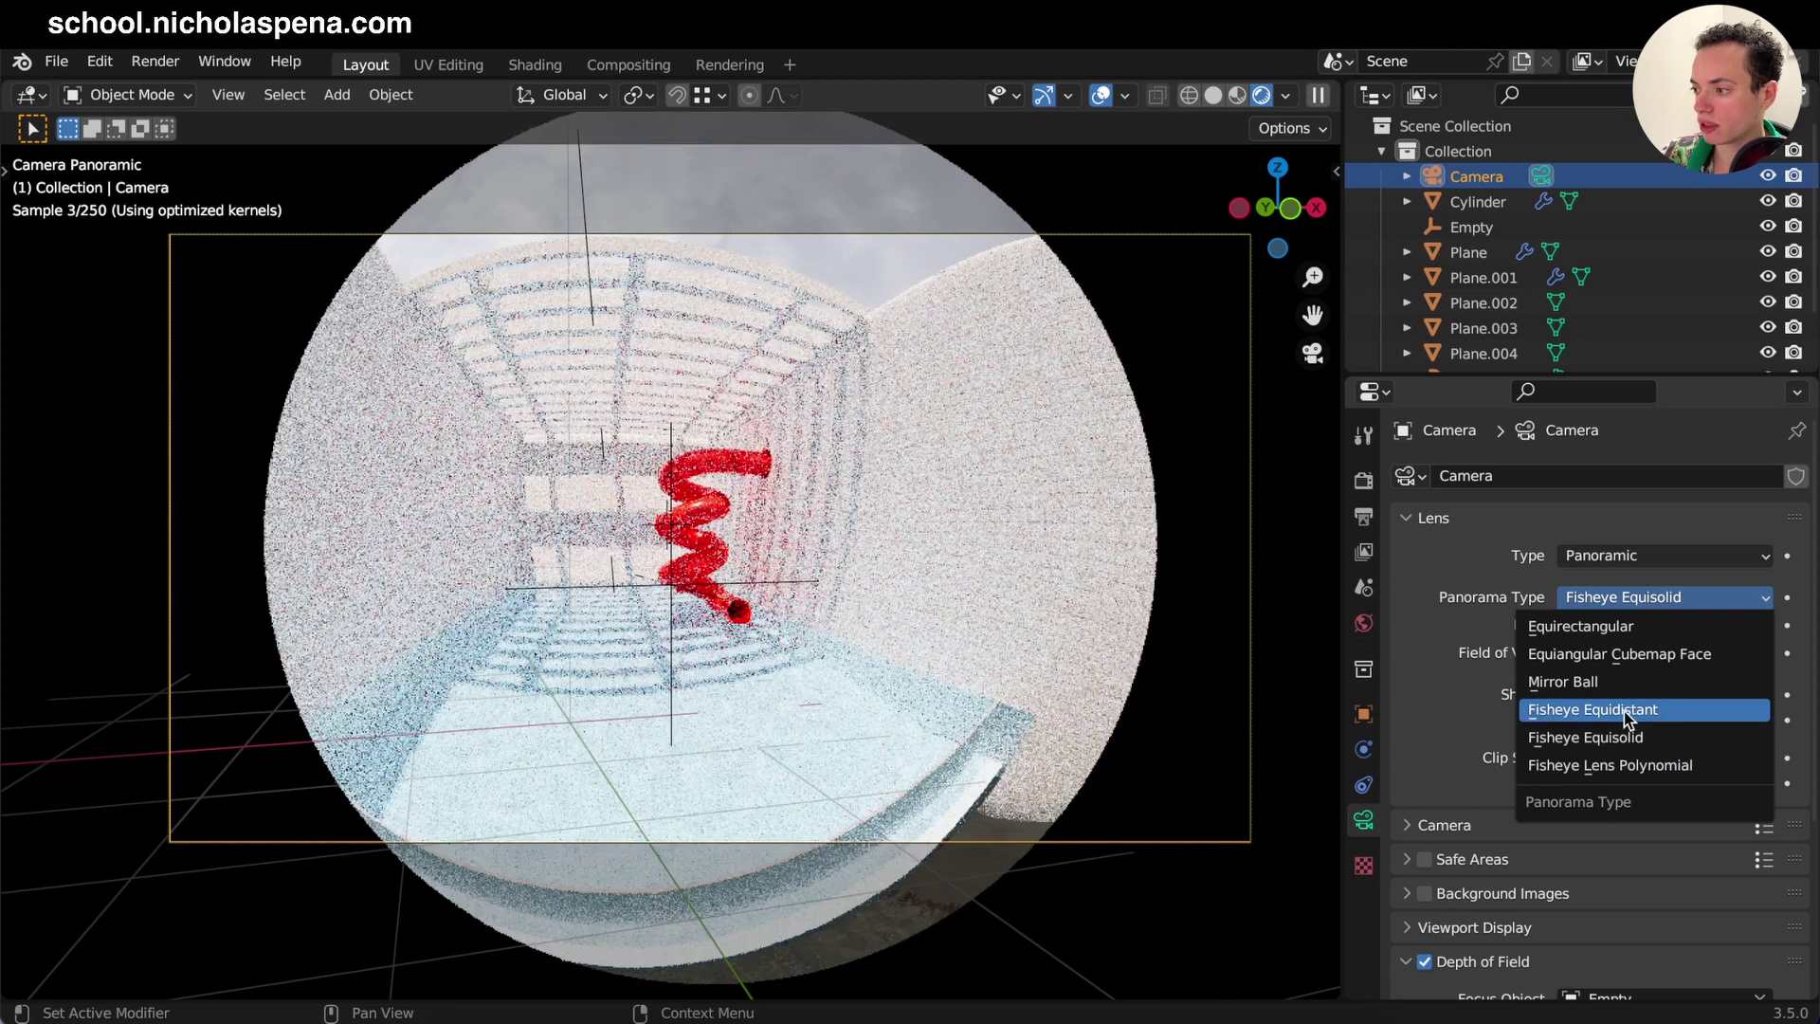
{"action": "left_click", "coordinate": [1624, 711]}
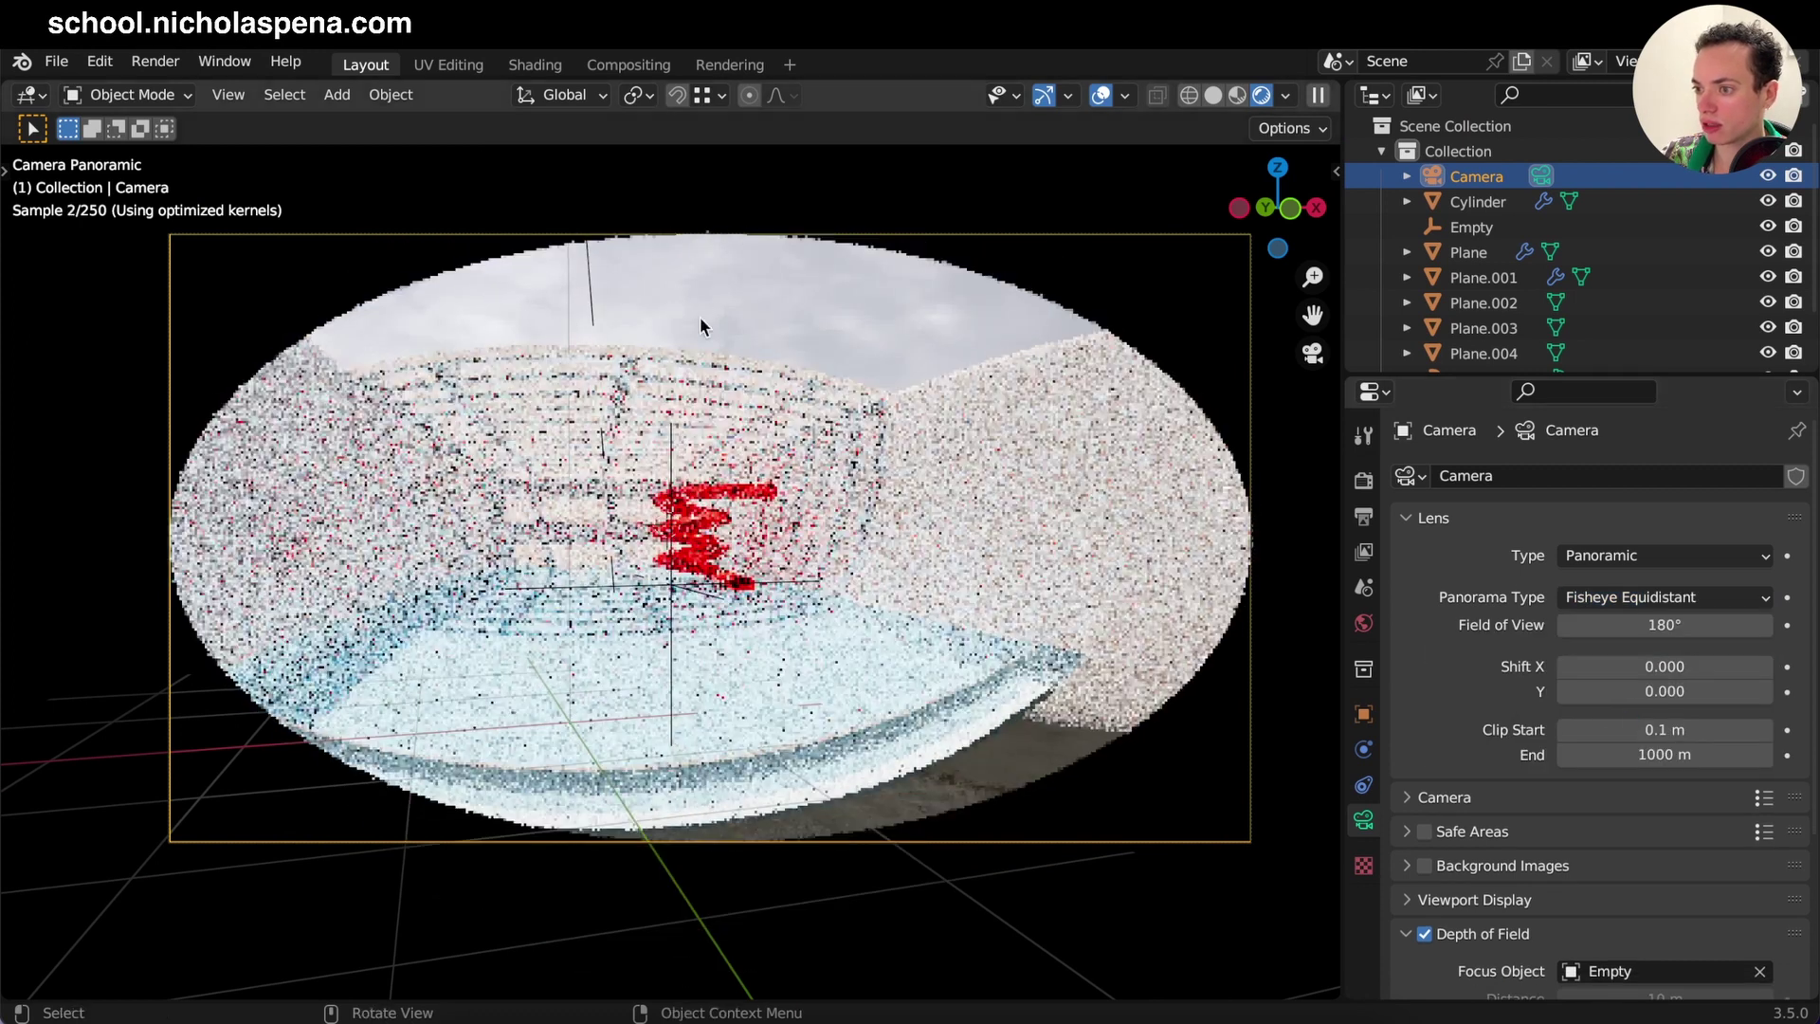
{"action": "left_click", "coordinate": [1722, 599]}
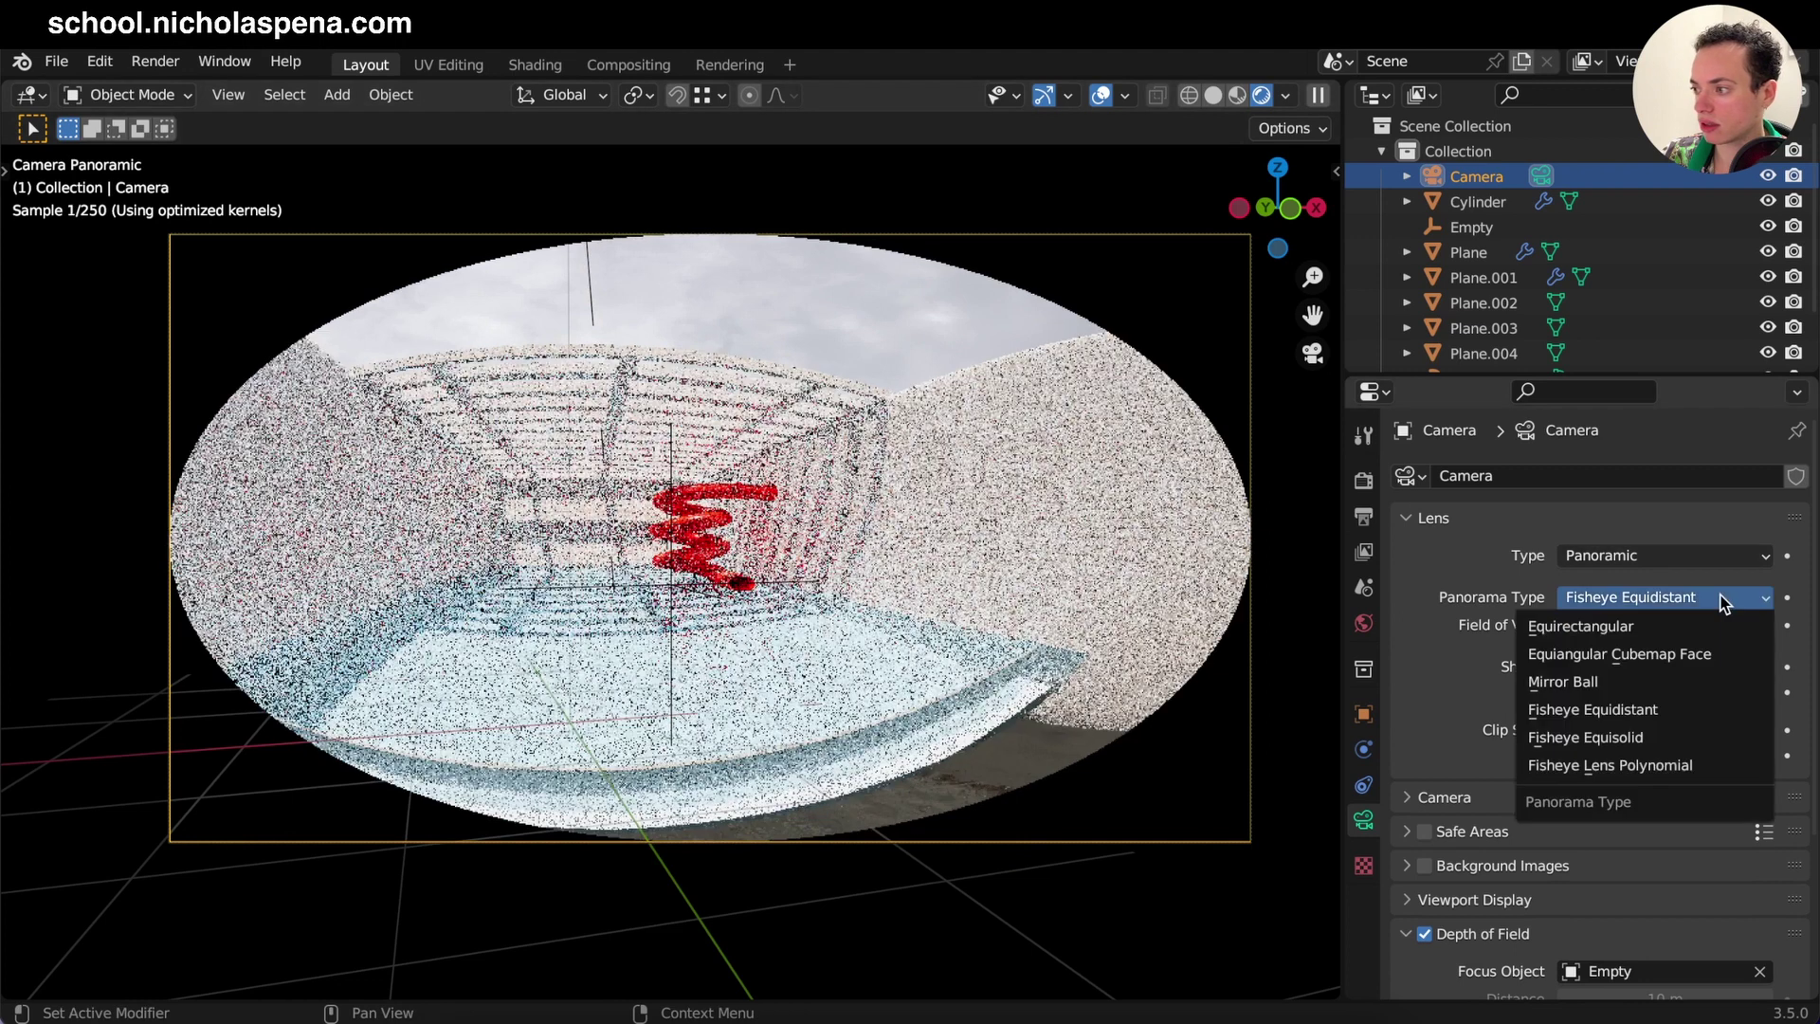
{"action": "left_click", "coordinate": [1673, 627]}
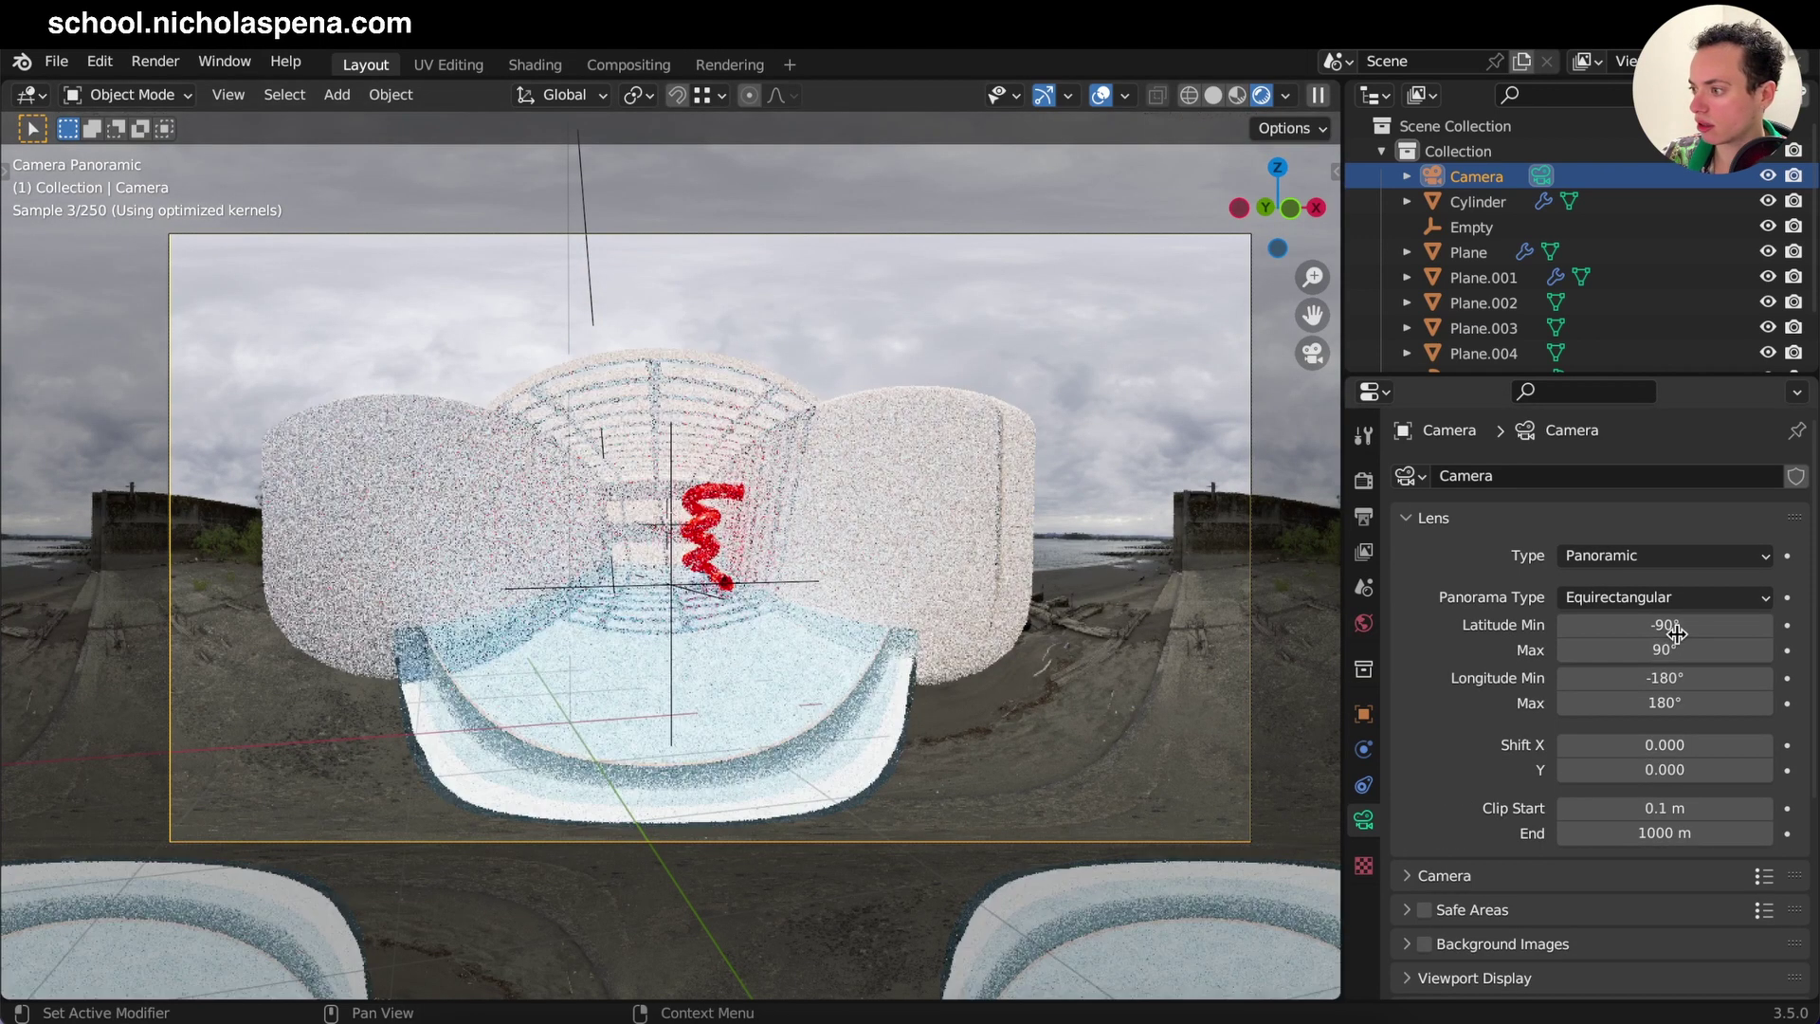
Try Equiangular Cubemap Face, then return the panorama type to Fisheye Equisolid
{"action": "left_click", "coordinate": [1674, 597]}
{"action": "left_click", "coordinate": [1670, 655]}
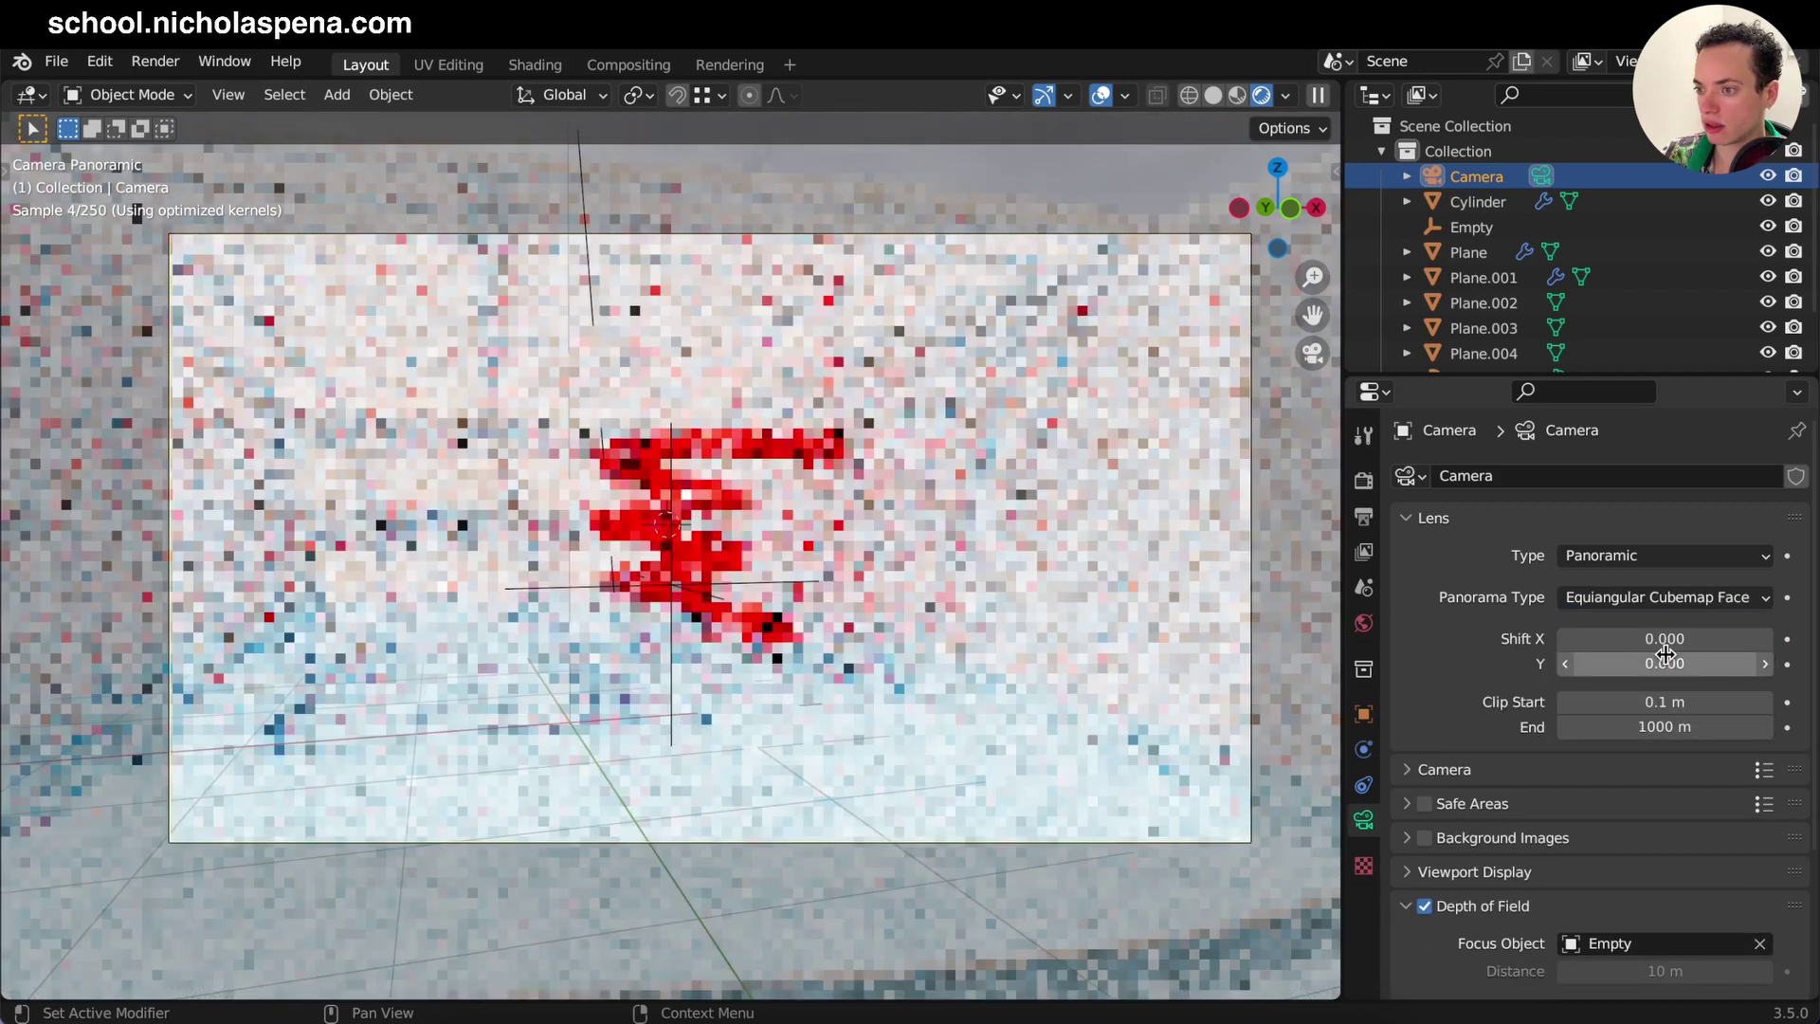
{"action": "left_click", "coordinate": [1639, 600]}
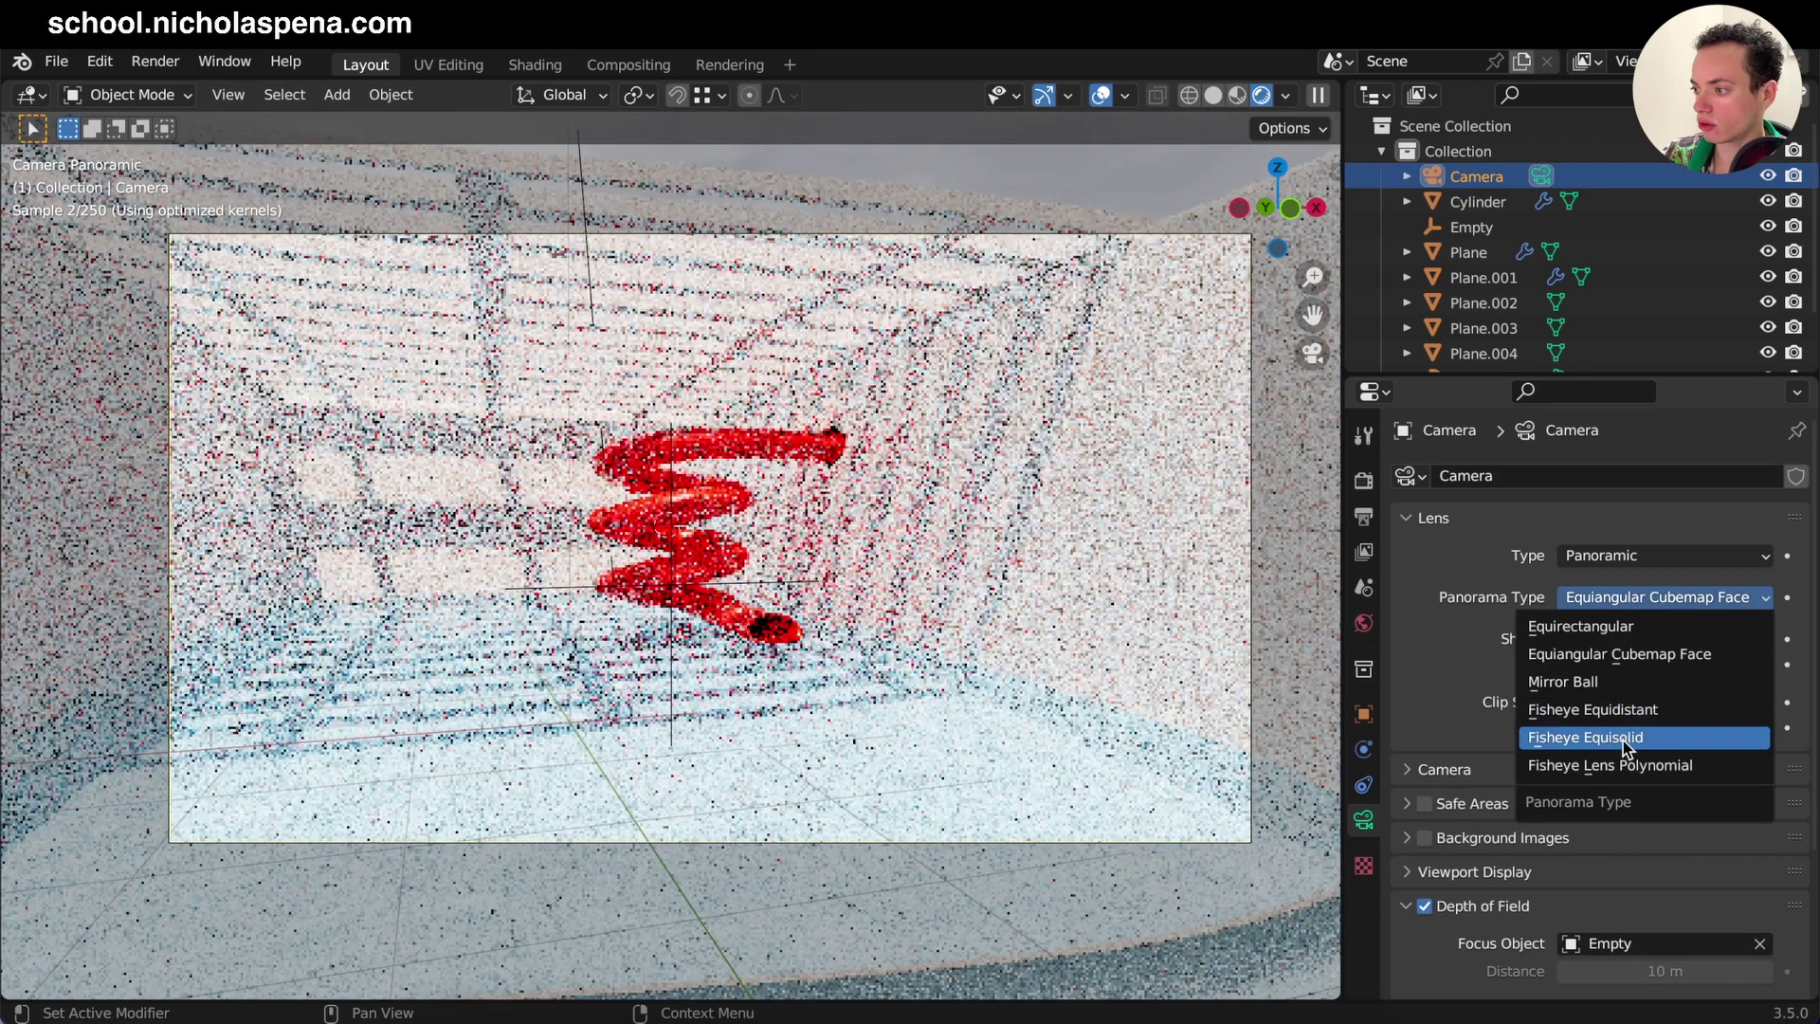
{"action": "left_click", "coordinate": [1628, 739]}
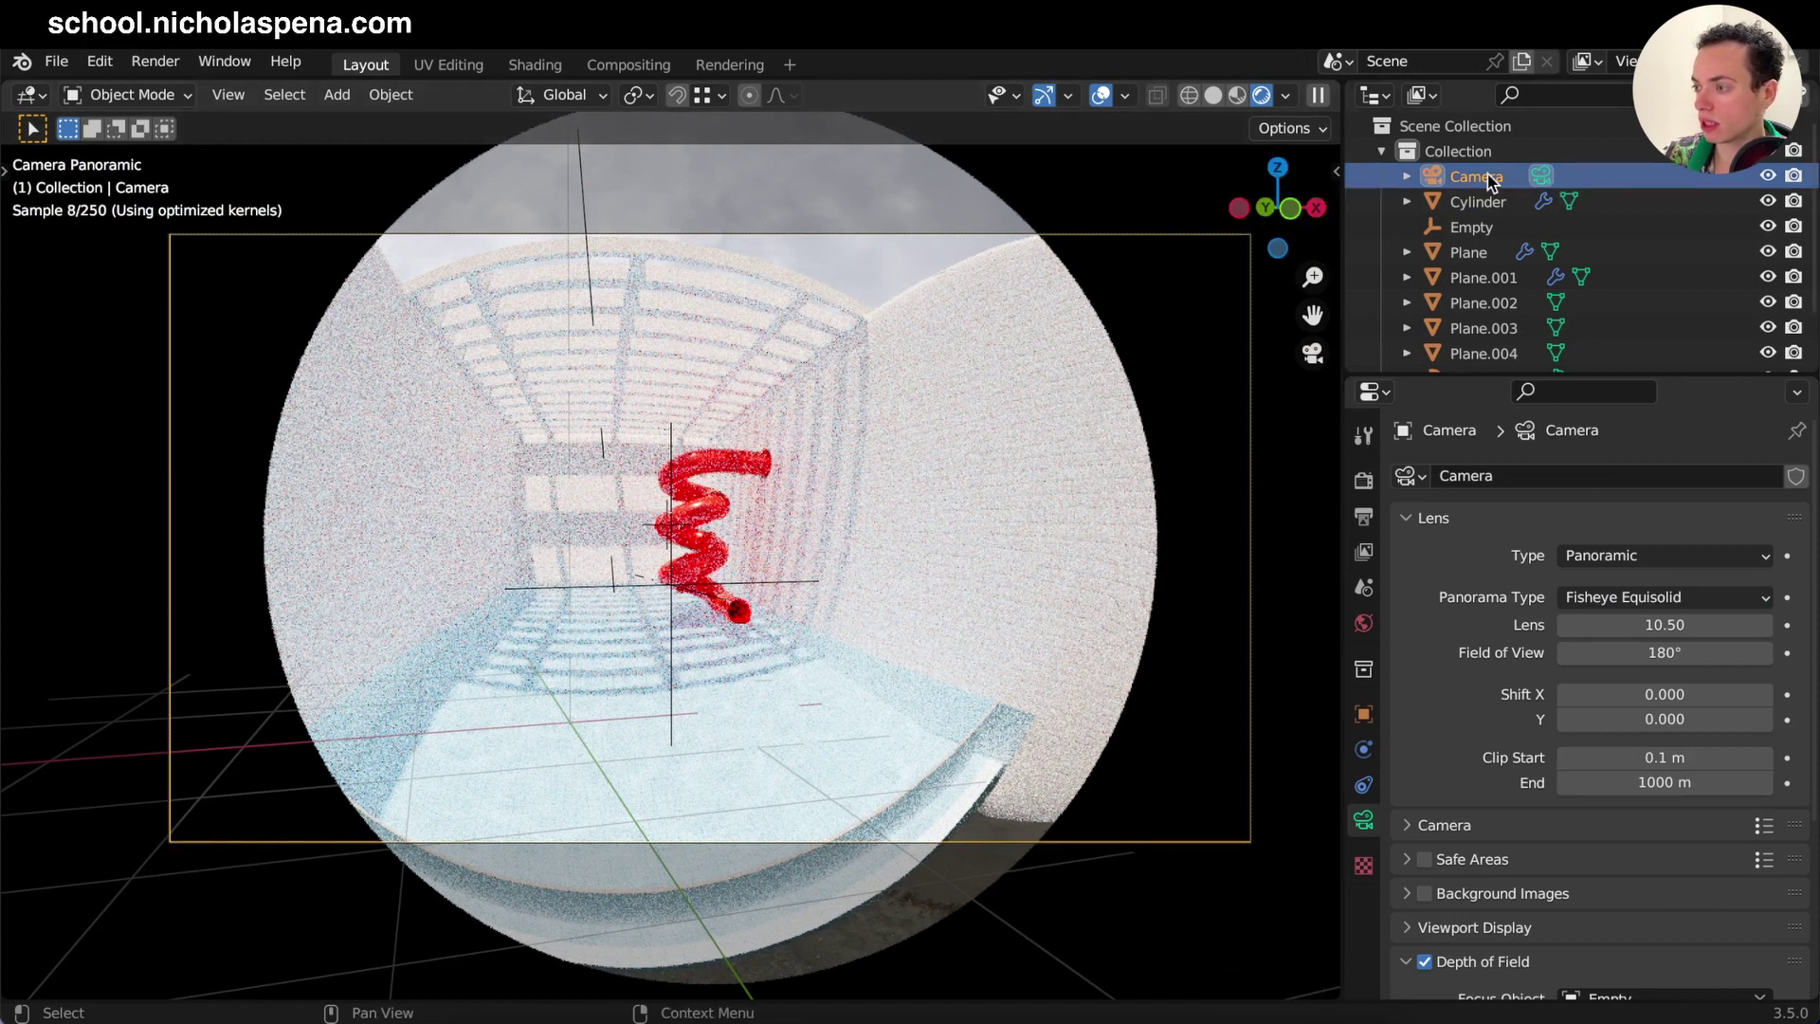
Move the camera closer to the slide along its local Z axis
{"action": "key", "text": "g"}
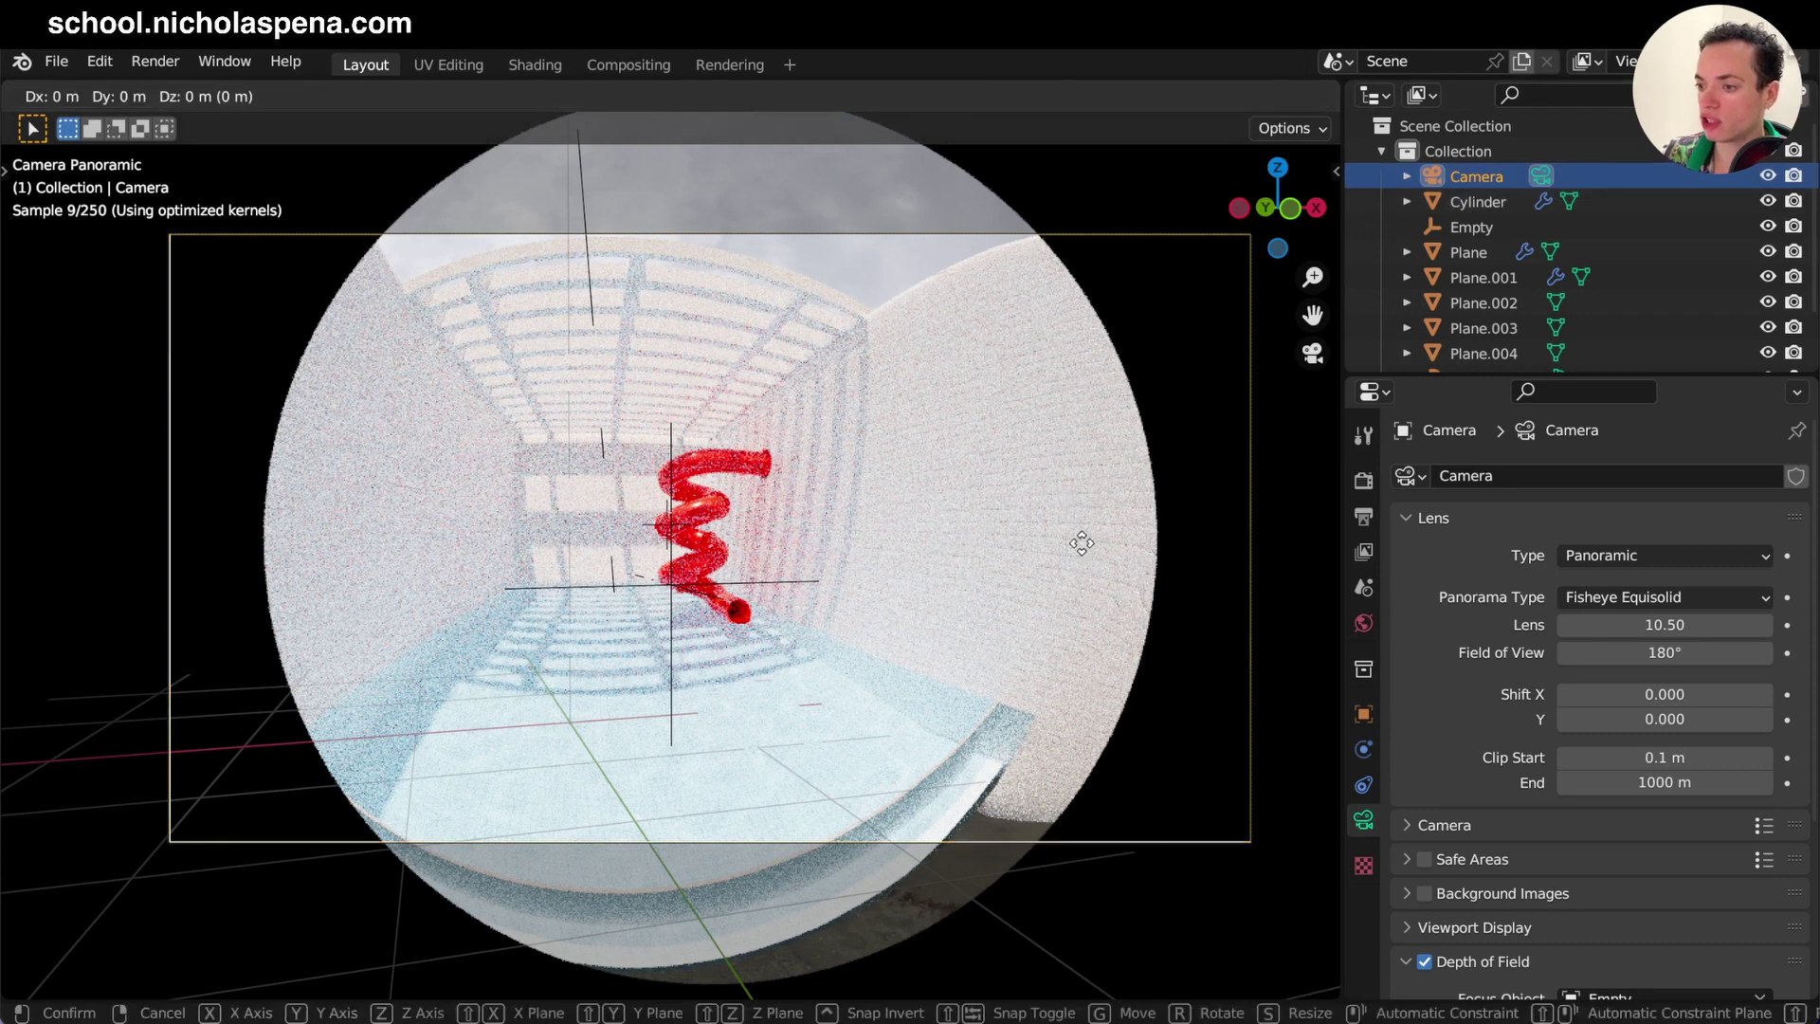
{"action": "key", "text": "z"}
{"action": "key", "text": "z"}
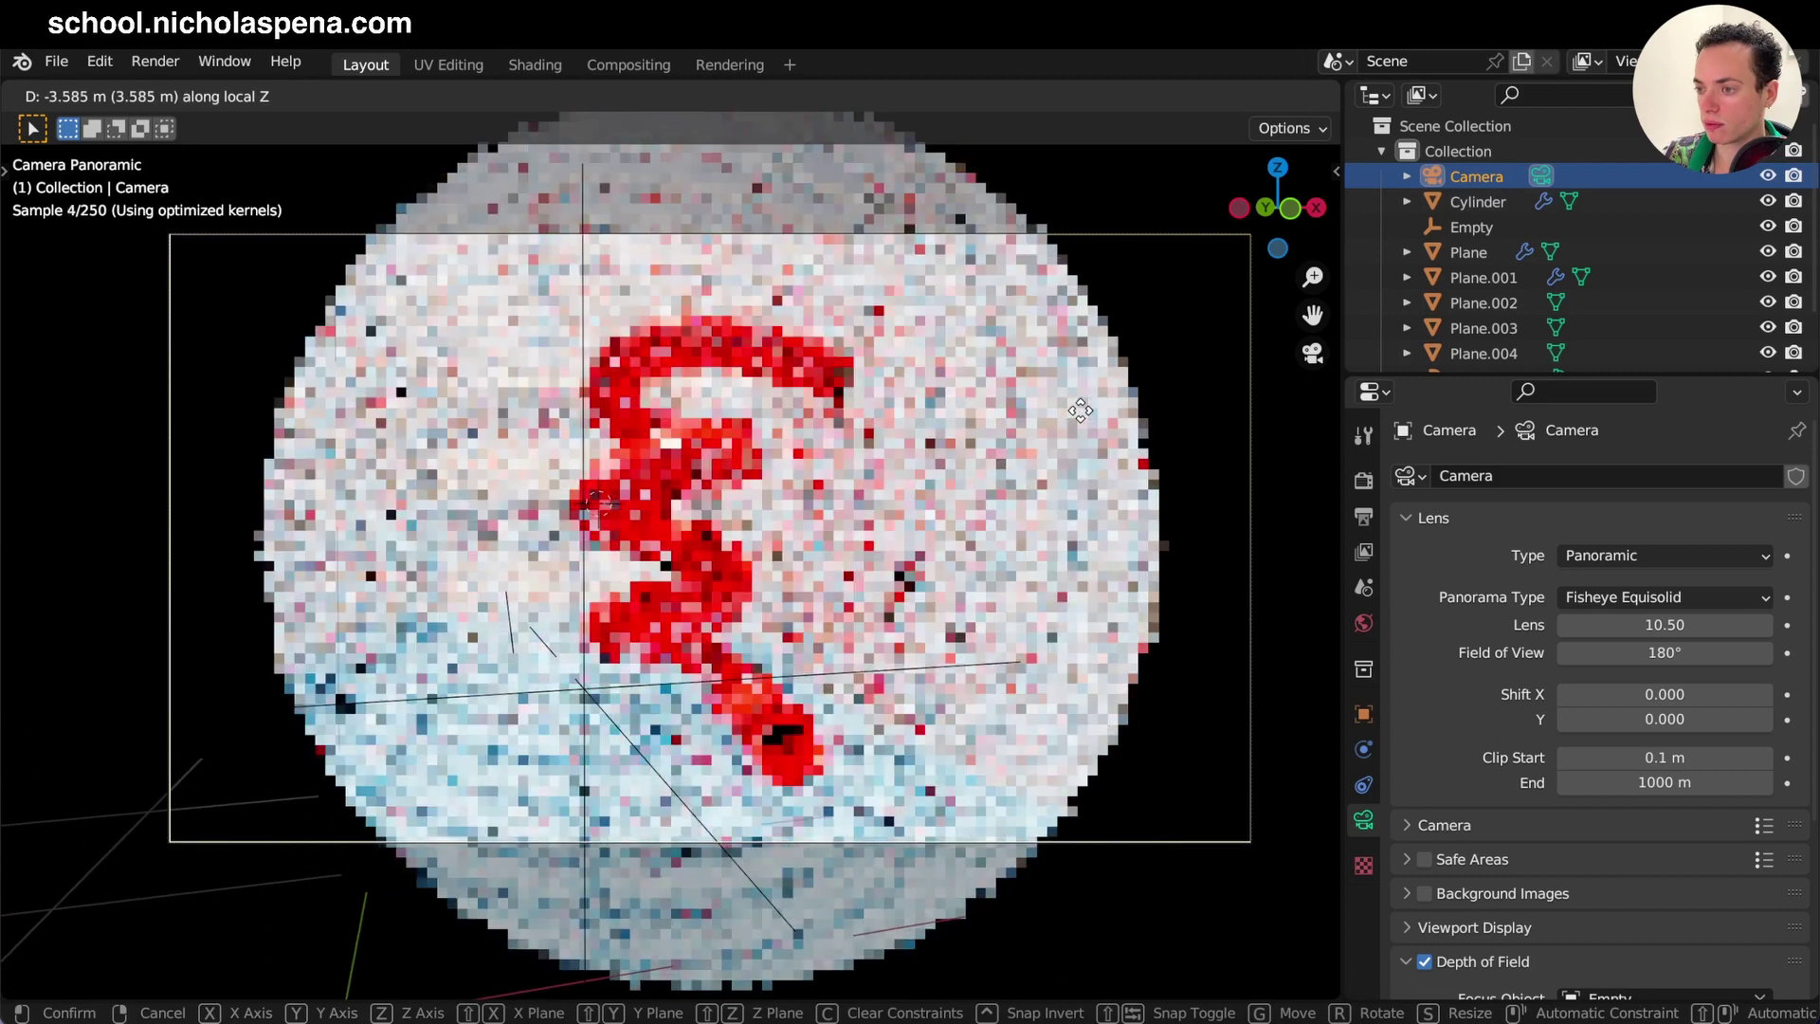
{"action": "left_click", "coordinate": [1041, 367]}
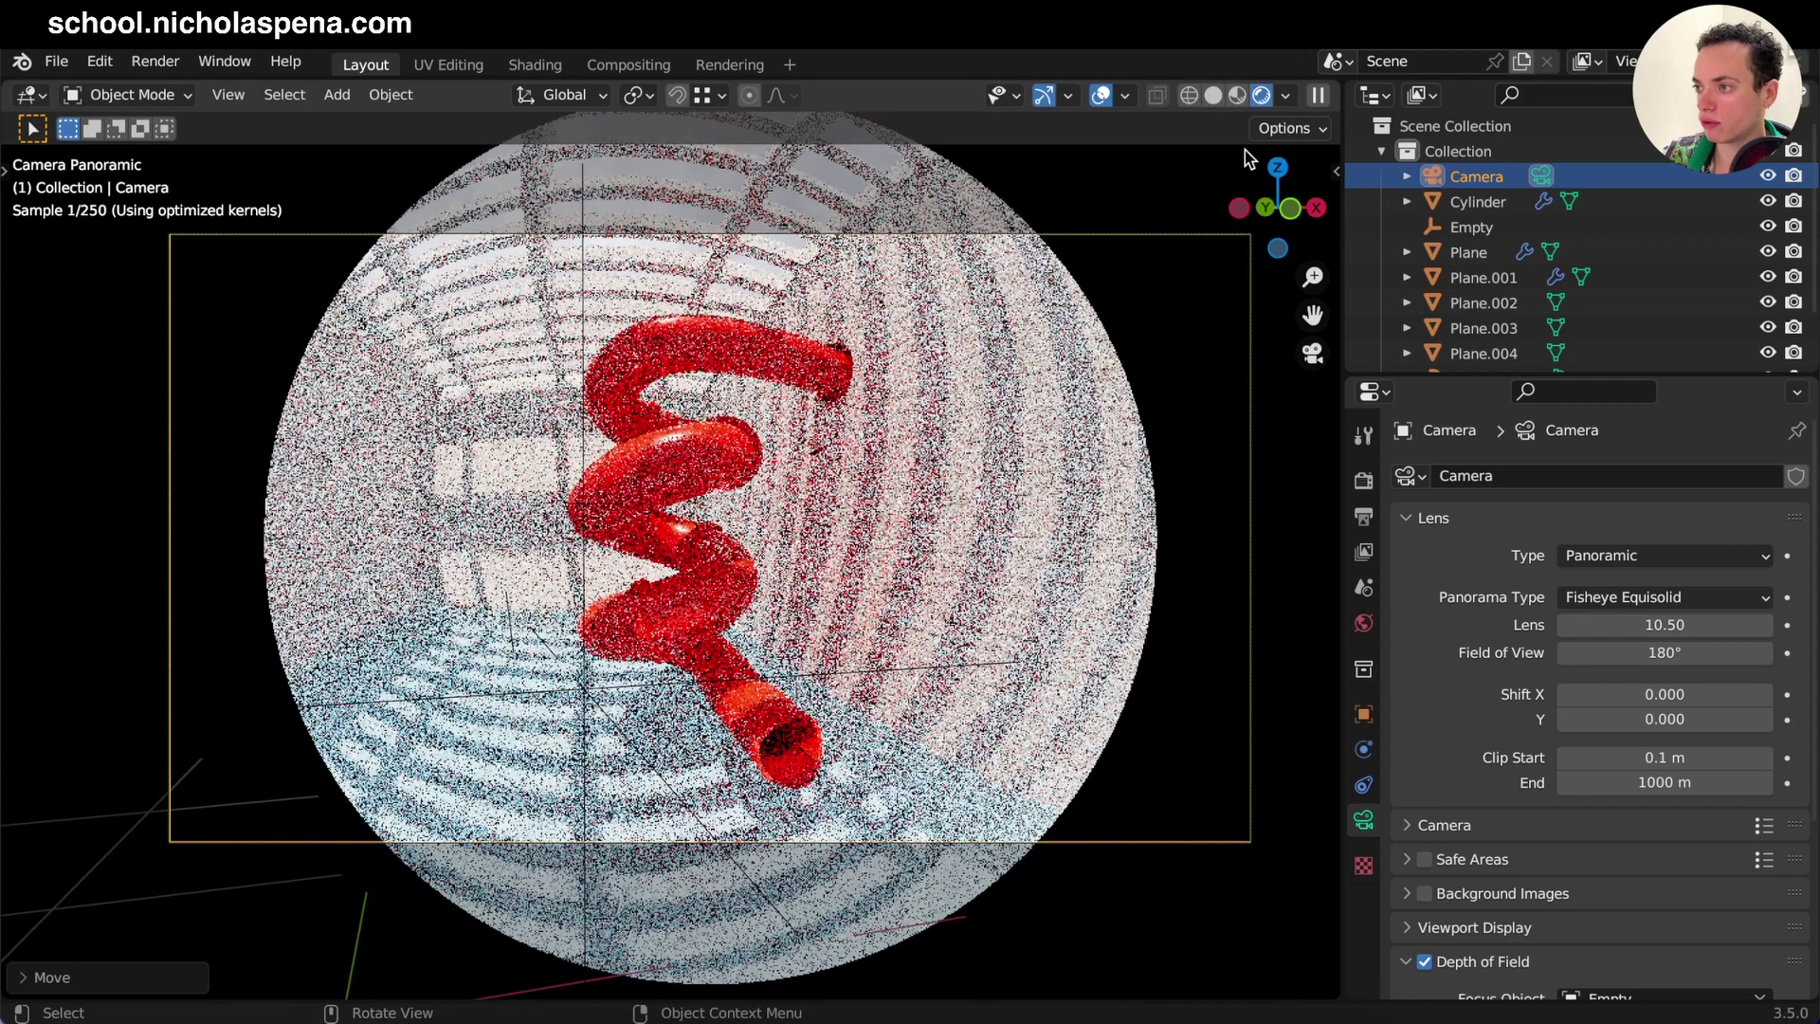
Switch the viewport back to Solid shading
{"action": "left_click", "coordinate": [1215, 96]}
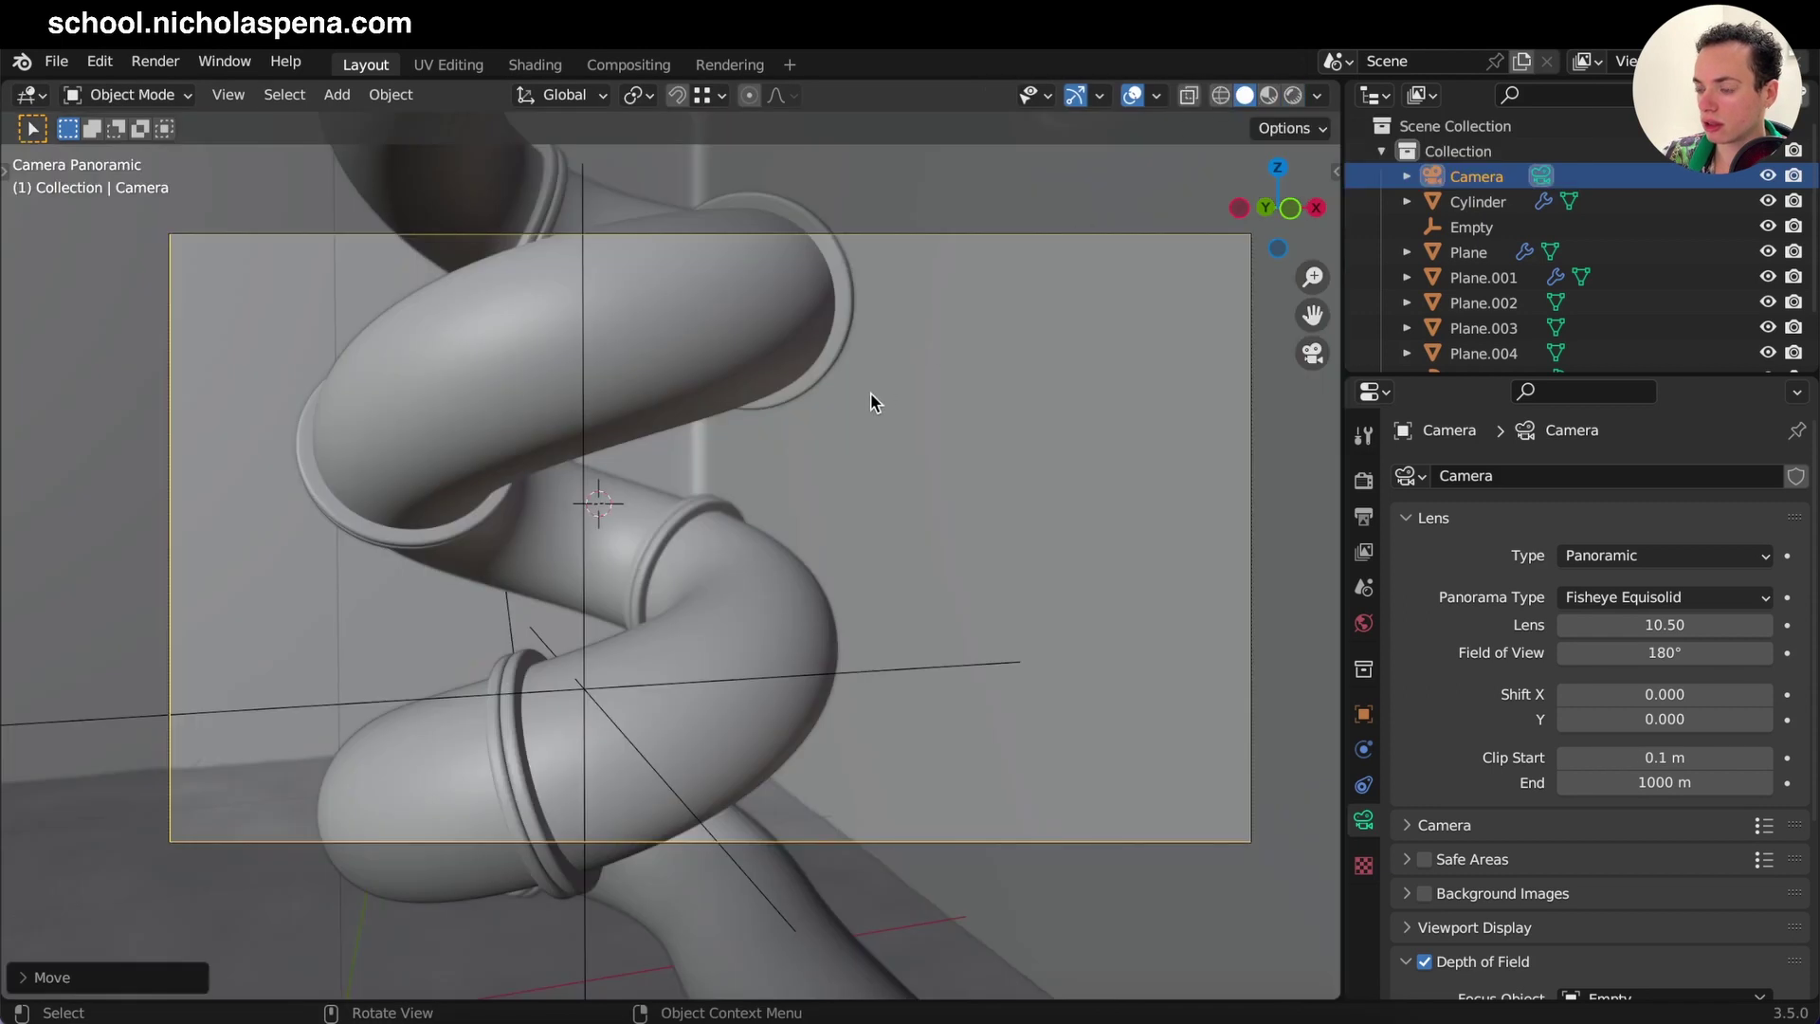
{"action": "scroll", "coordinate": [870, 393], "scroll_direction": "down", "scroll_amount": 1}
{"action": "scroll", "coordinate": [870, 393], "scroll_direction": "up", "scroll_amount": 1}
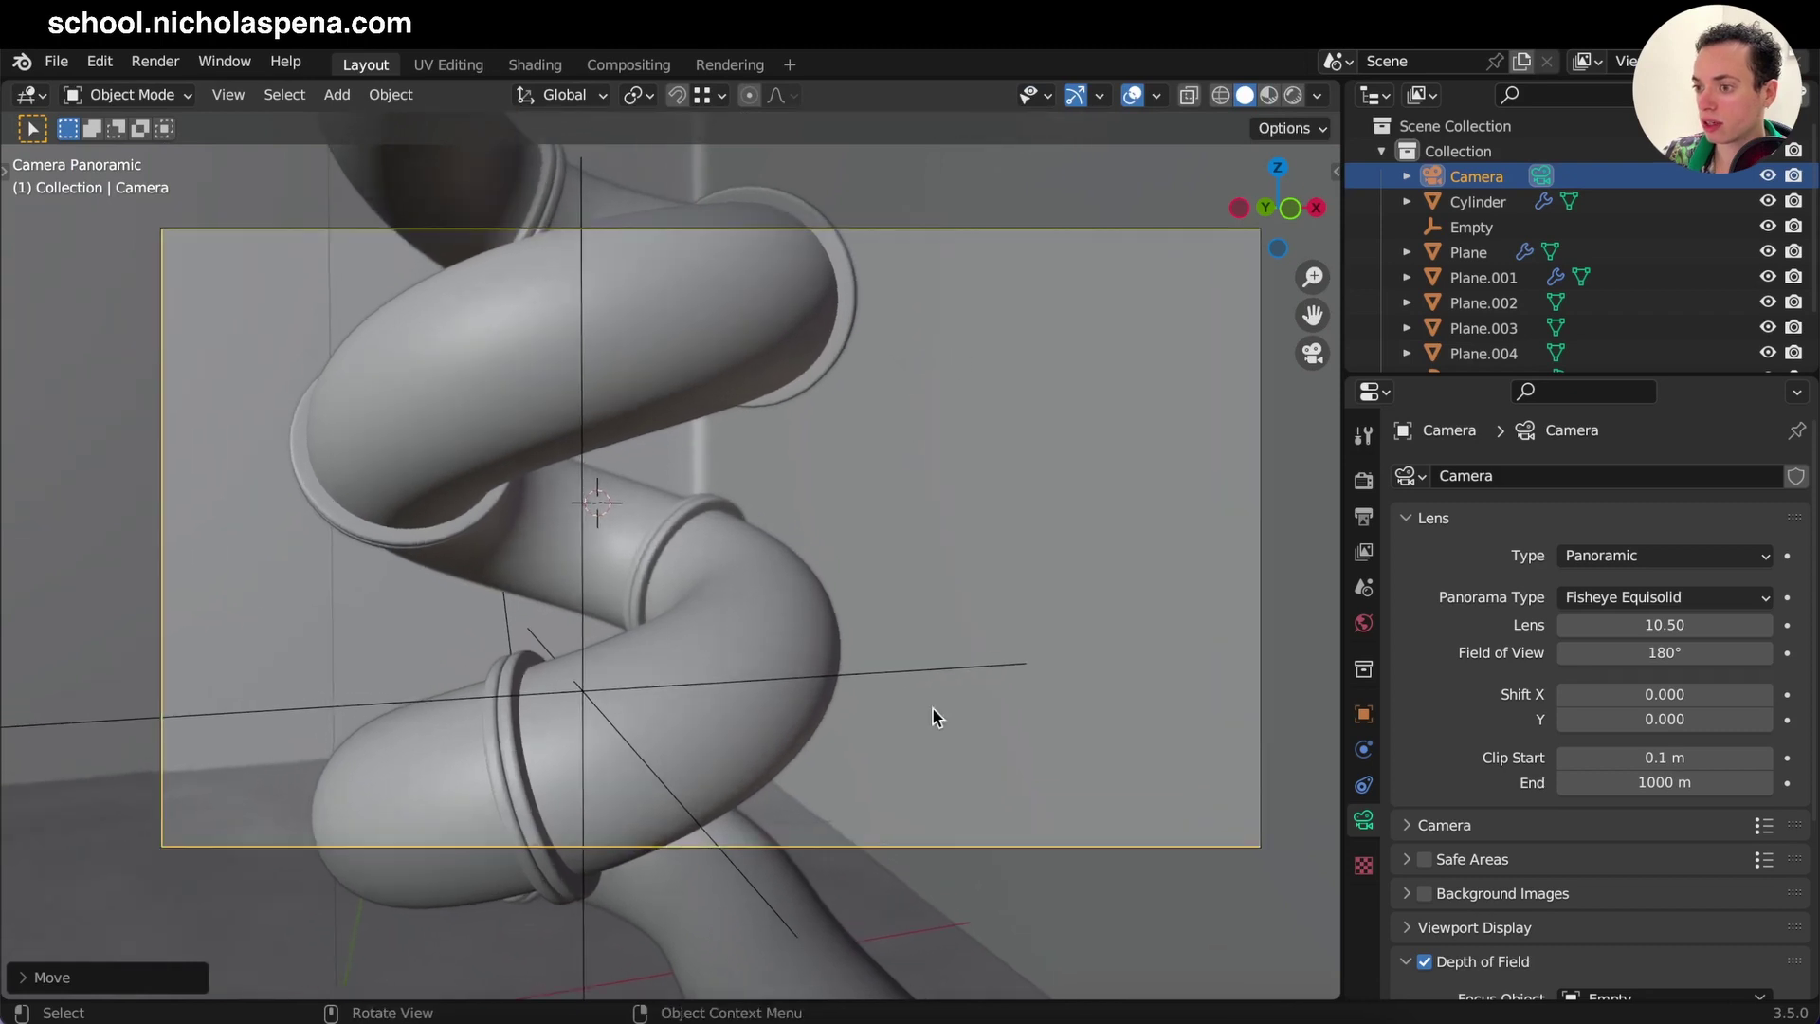
Return to Rendered shading and set the fisheye lens to 15.00 mm
{"action": "left_click", "coordinate": [1293, 95]}
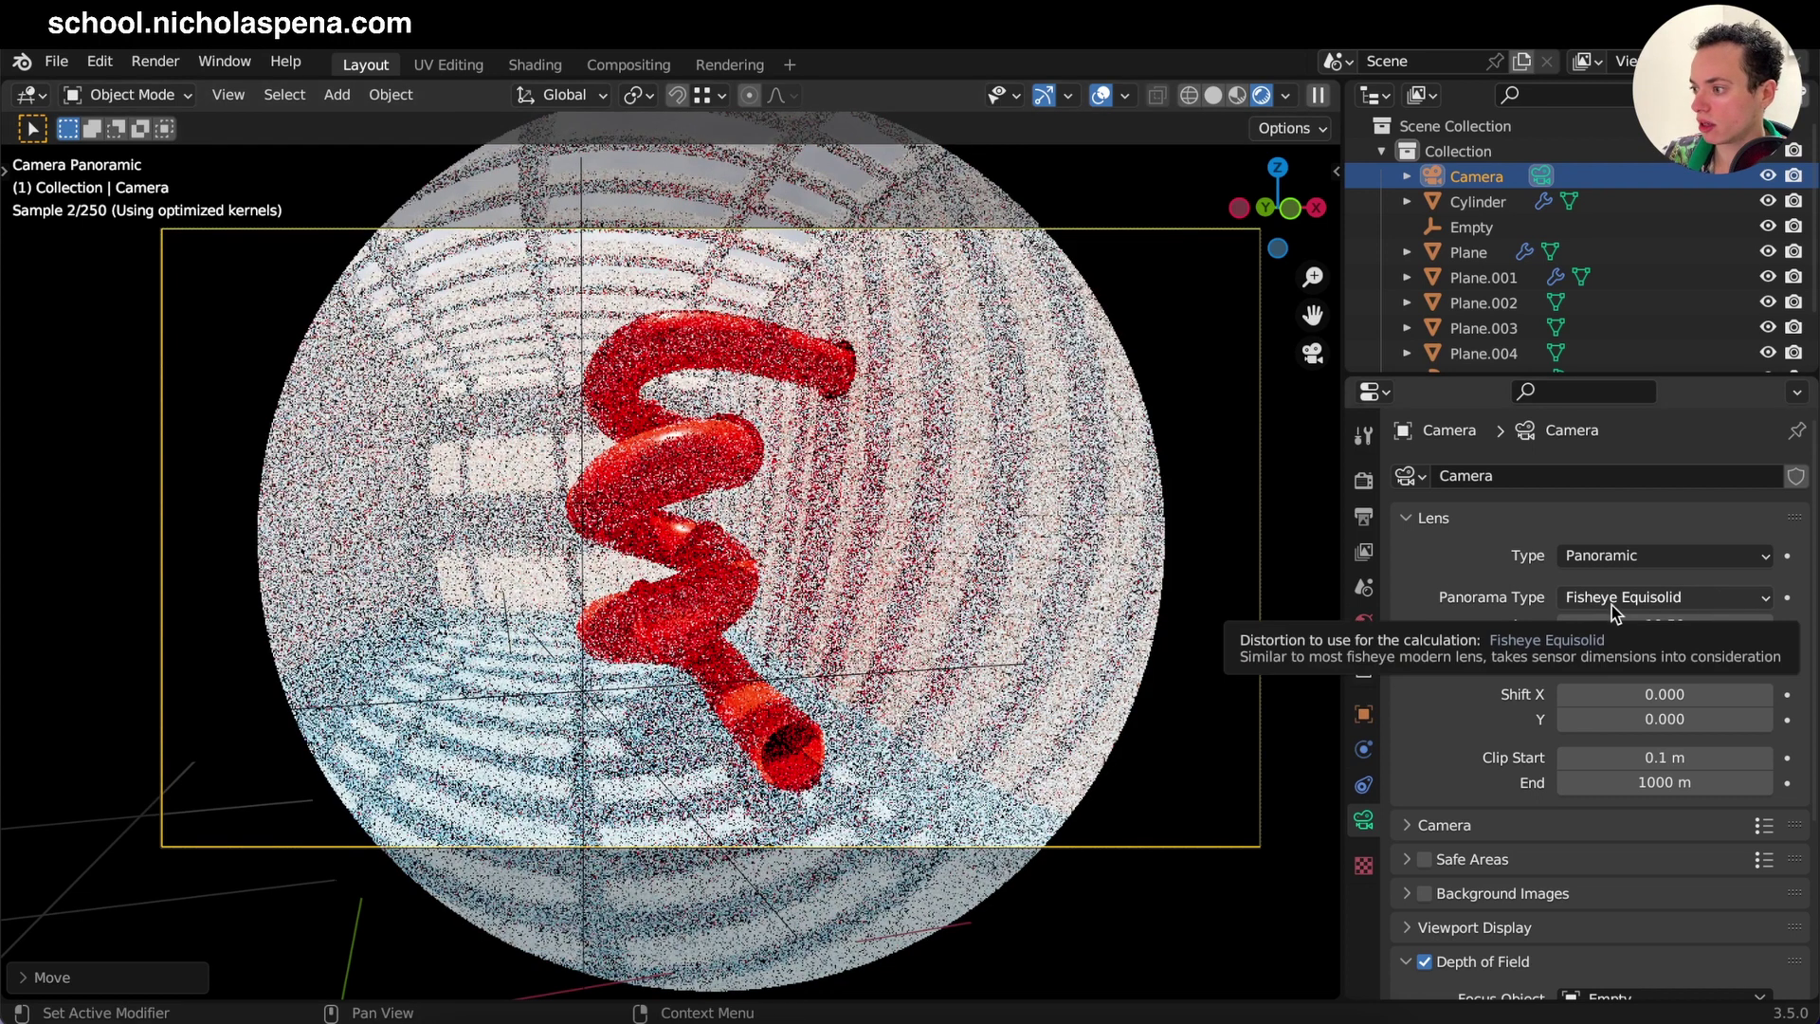
{"action": "left_click_drag", "start_coordinate": [1693, 630], "coordinate": [1427, 630]}
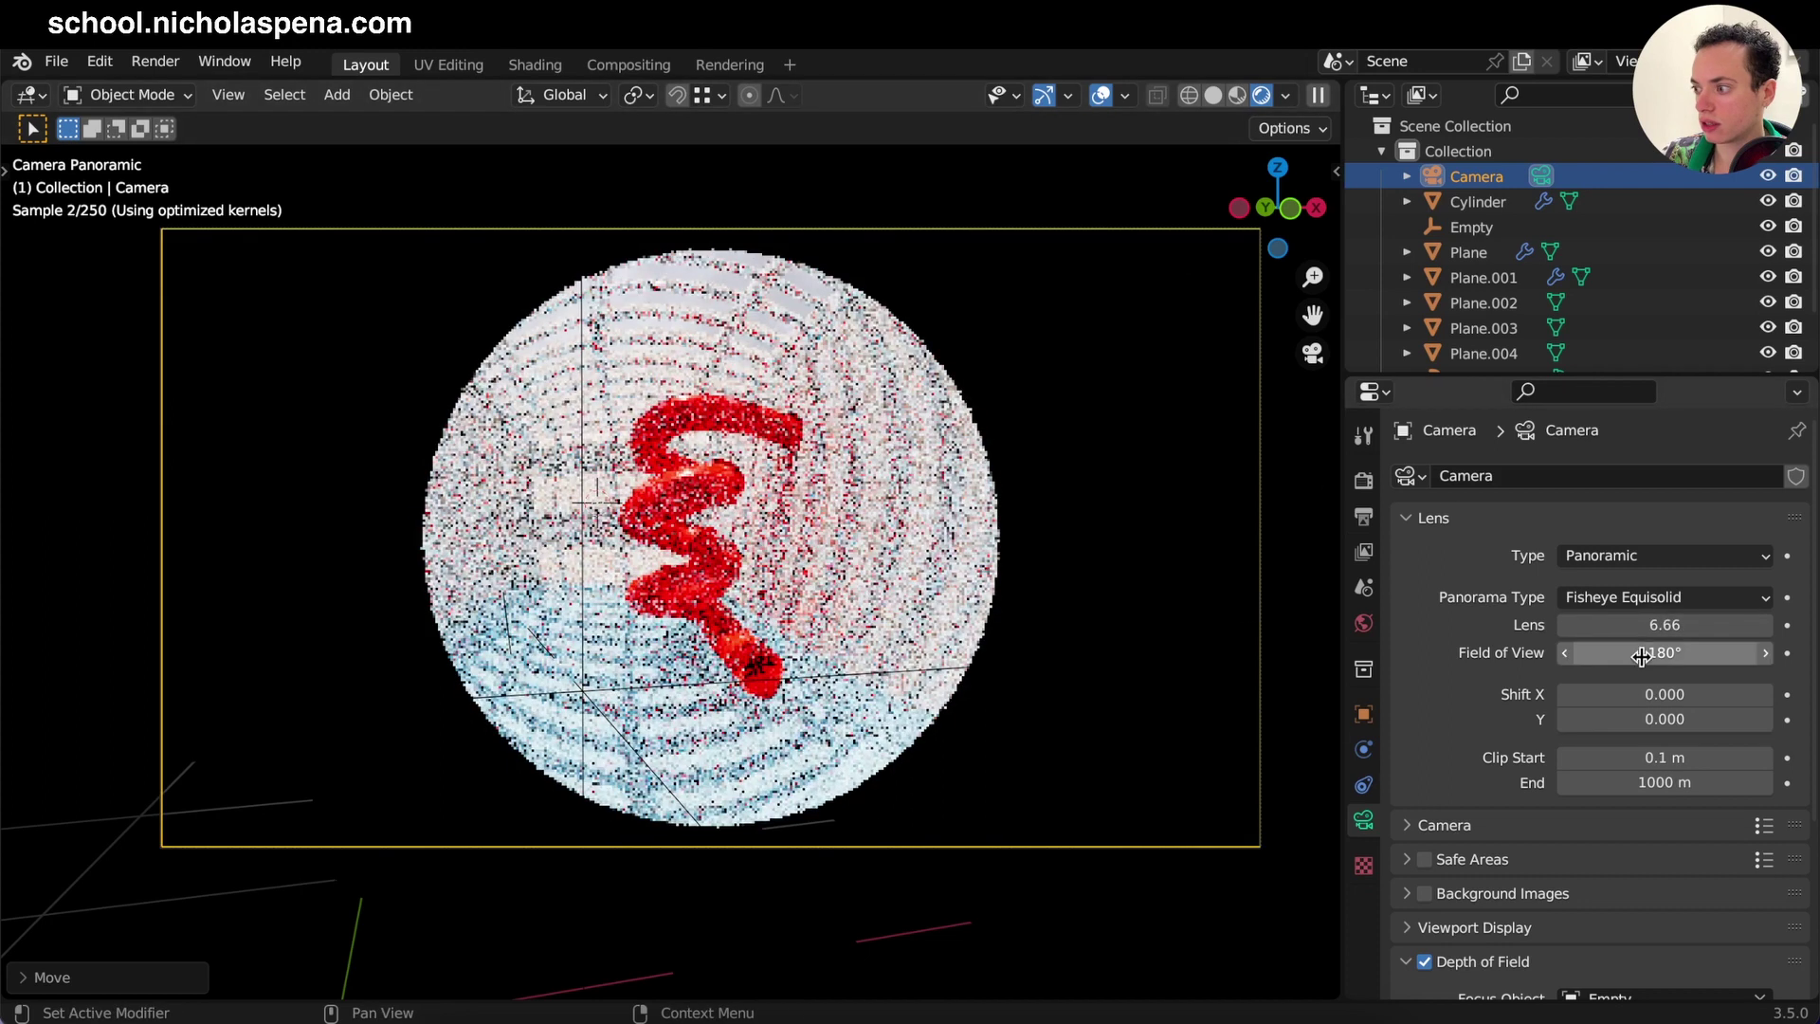
{"action": "left_click_drag", "start_coordinate": [1640, 629], "coordinate": [1819, 630]}
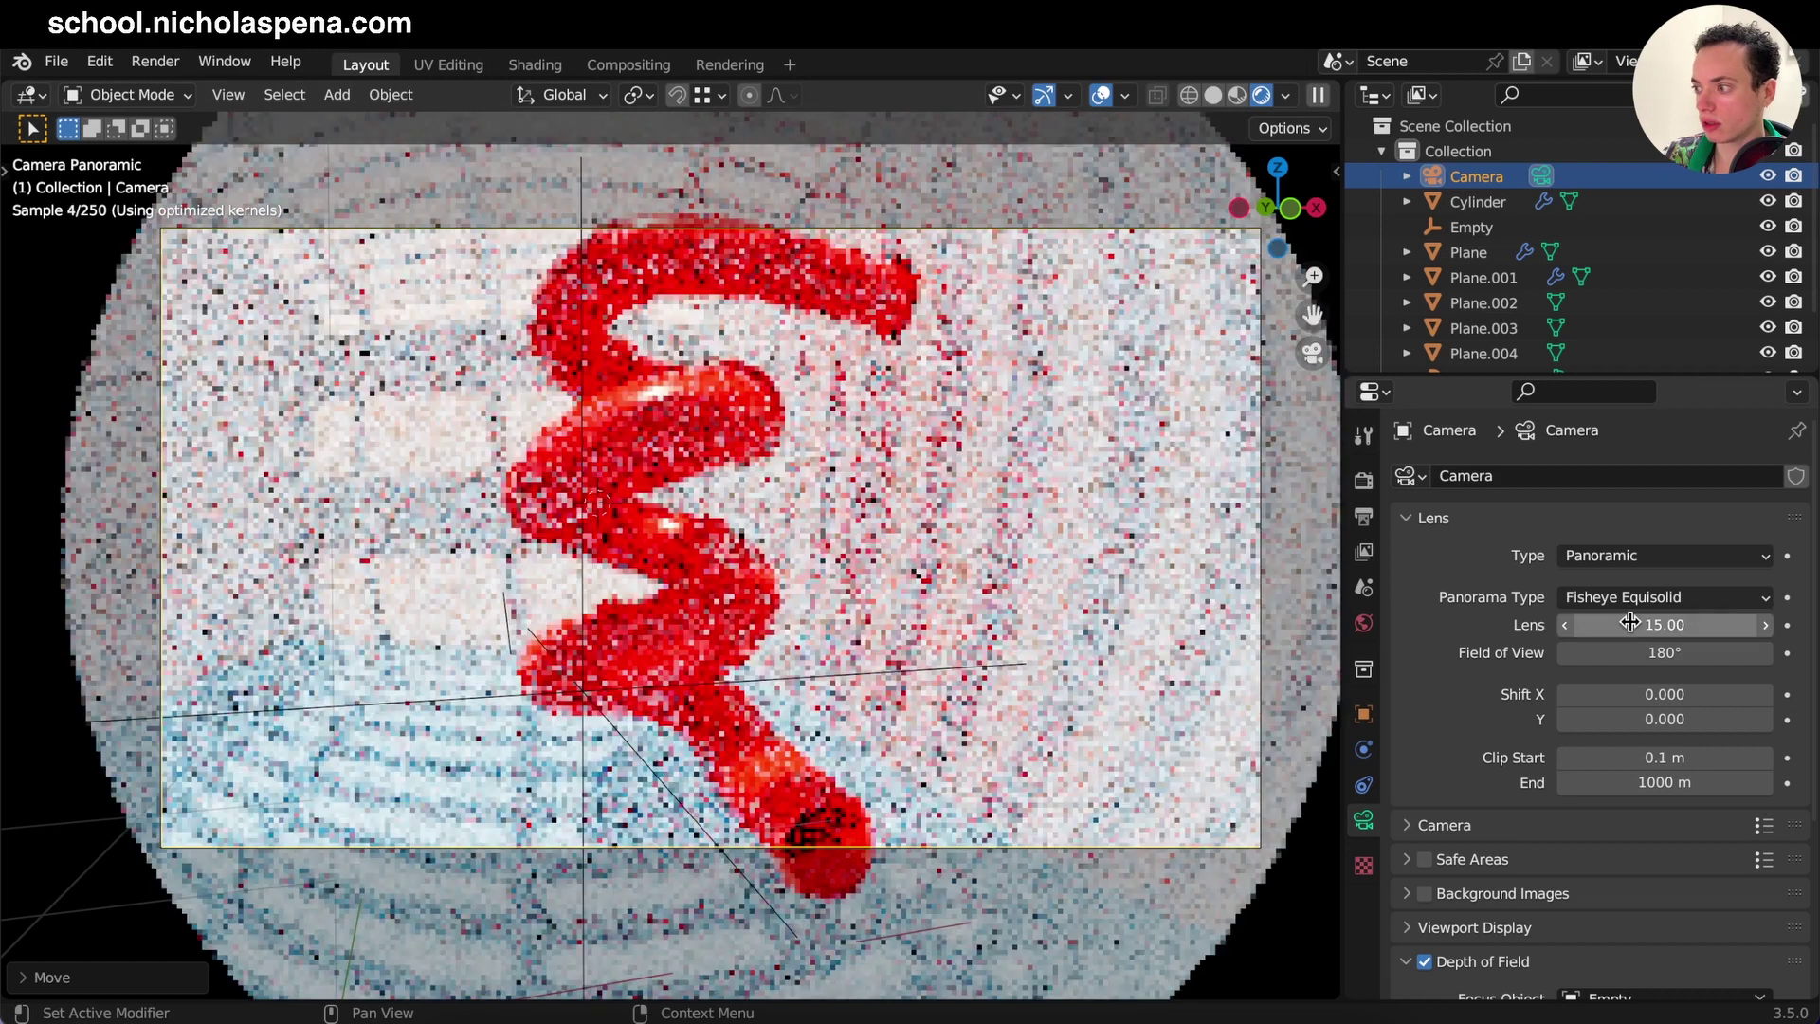
Move the camera along Z and narrow the field of view to 165°
{"action": "key", "text": "g"}
{"action": "key", "text": "z"}
{"action": "key", "text": "z"}
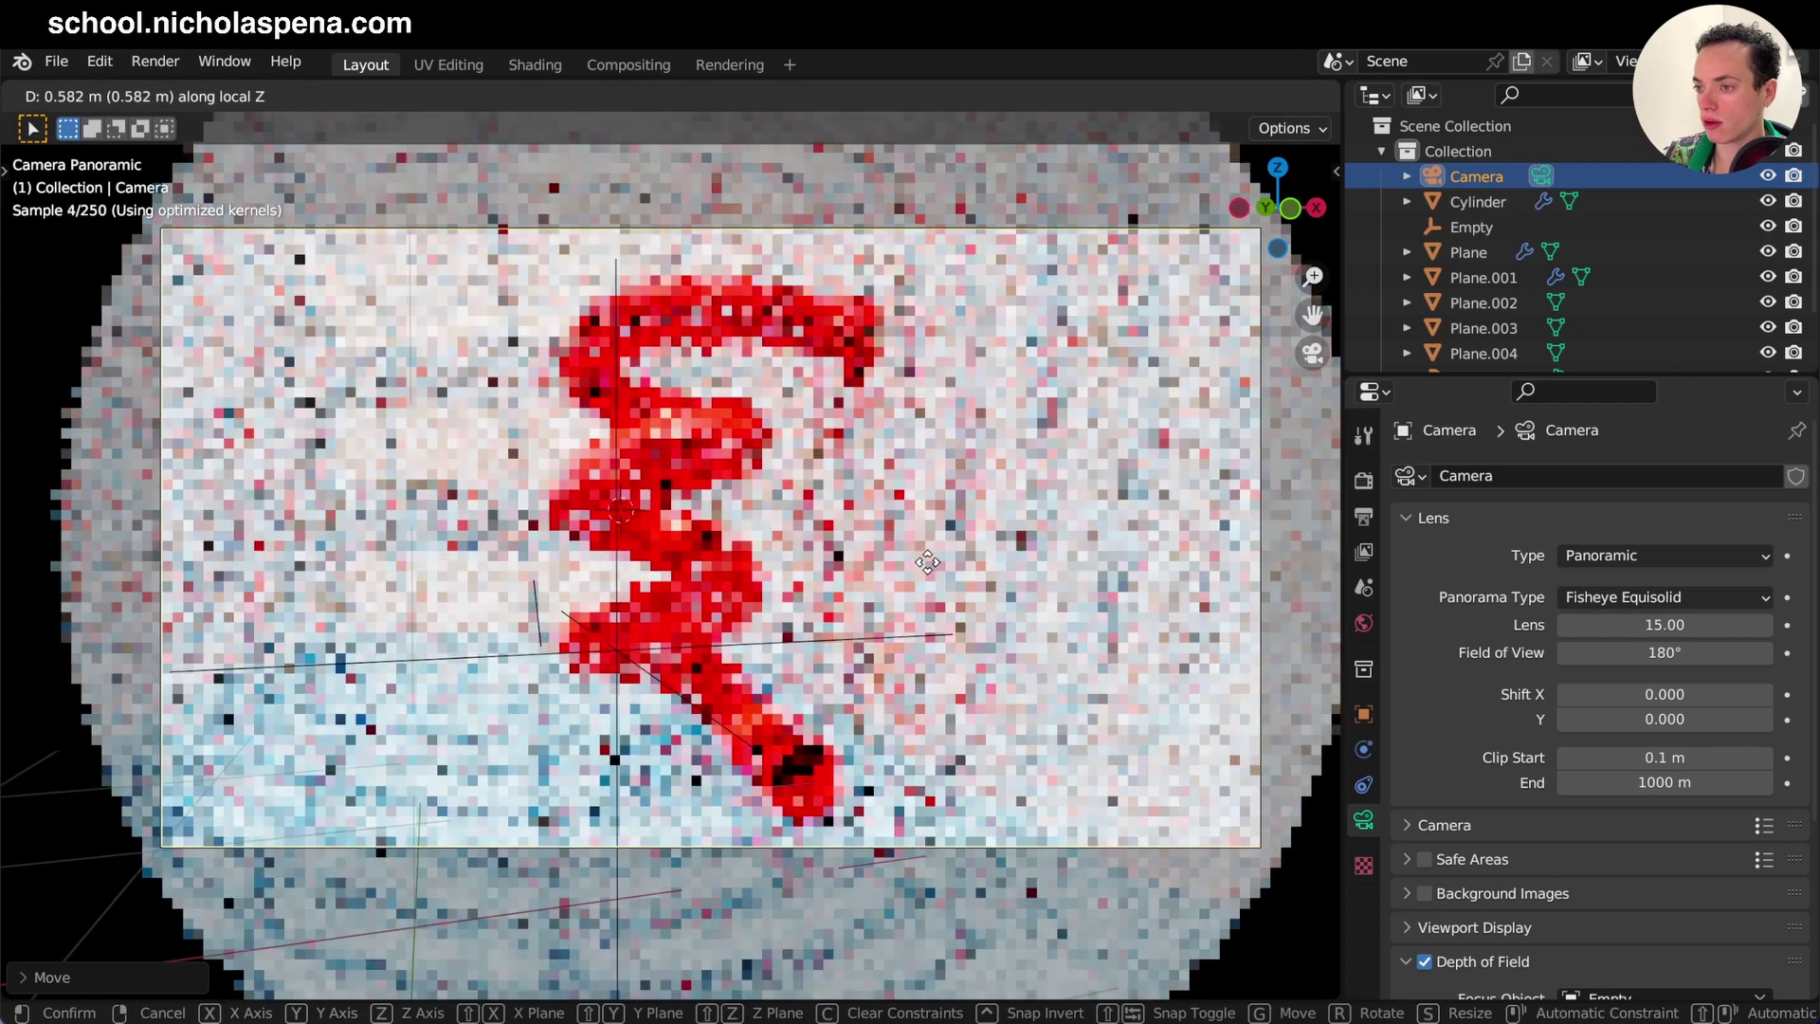
{"action": "left_click", "coordinate": [927, 560]}
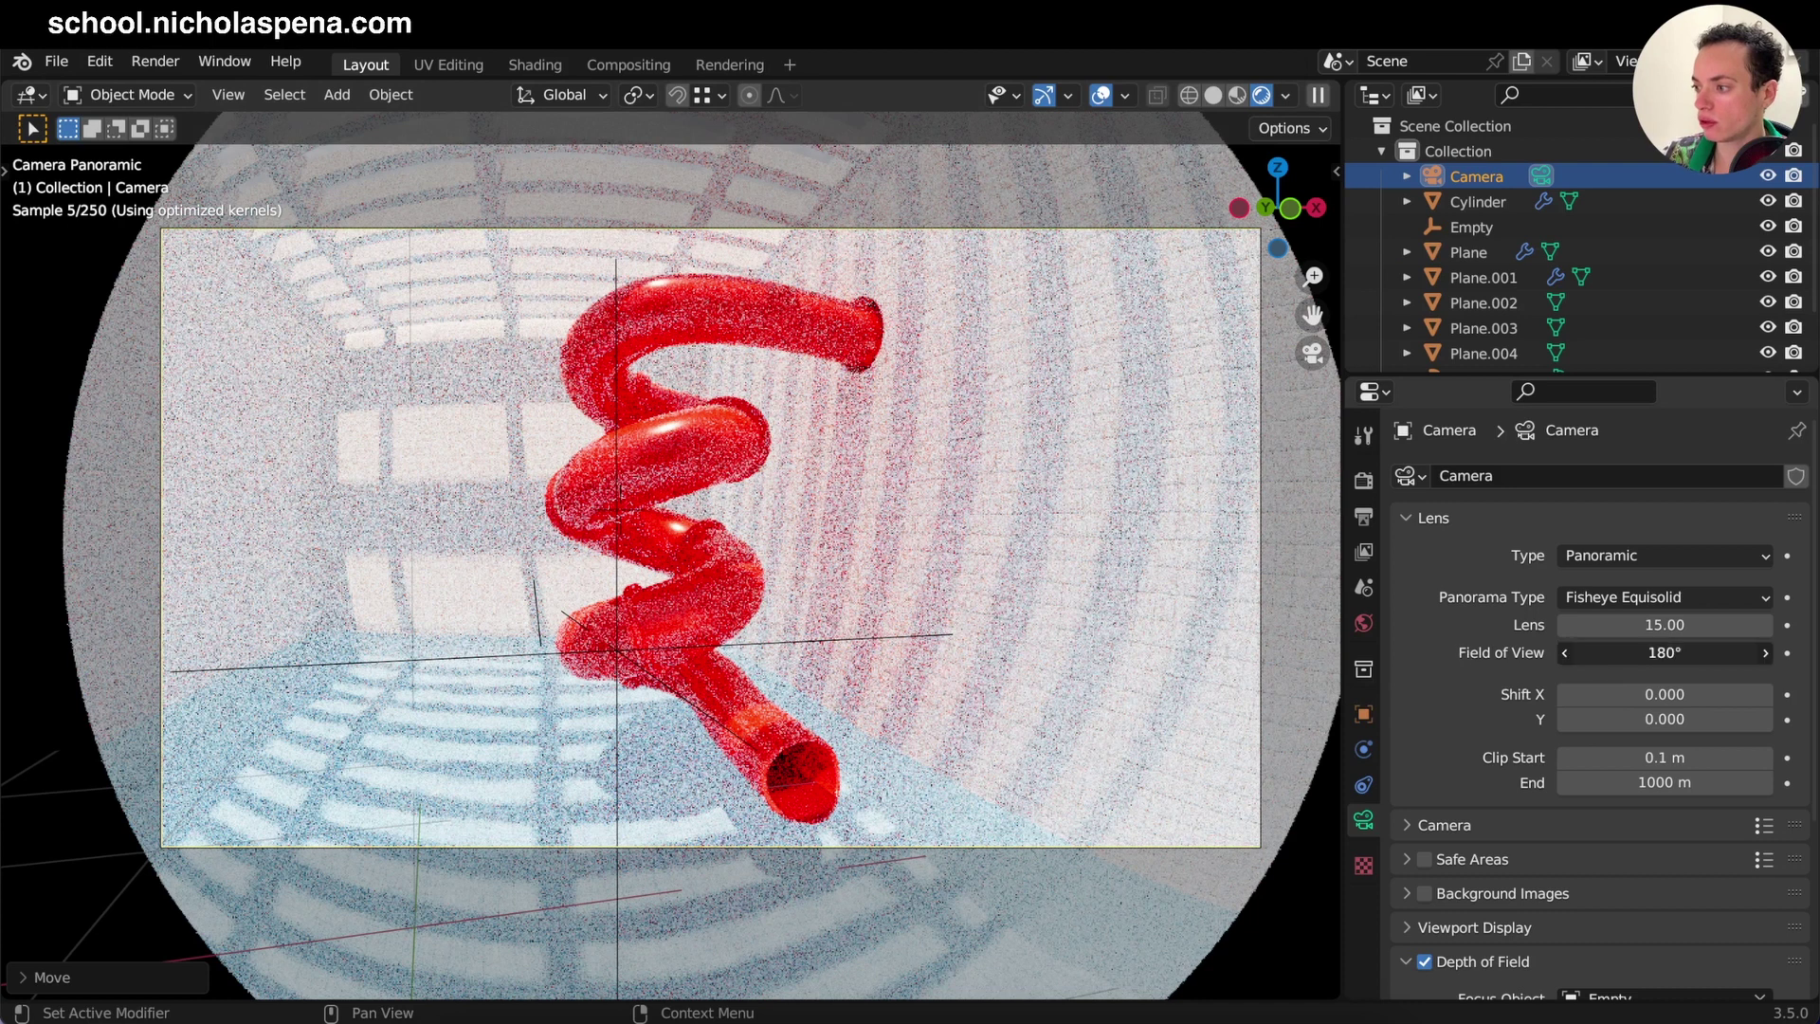
{"action": "left_click_drag", "start_coordinate": [1670, 652], "coordinate": [1707, 657]}
Set the camera's field of view to 30°, then to 200°
{"action": "left_click", "coordinate": [1707, 656]}
{"action": "type", "text": "30"}
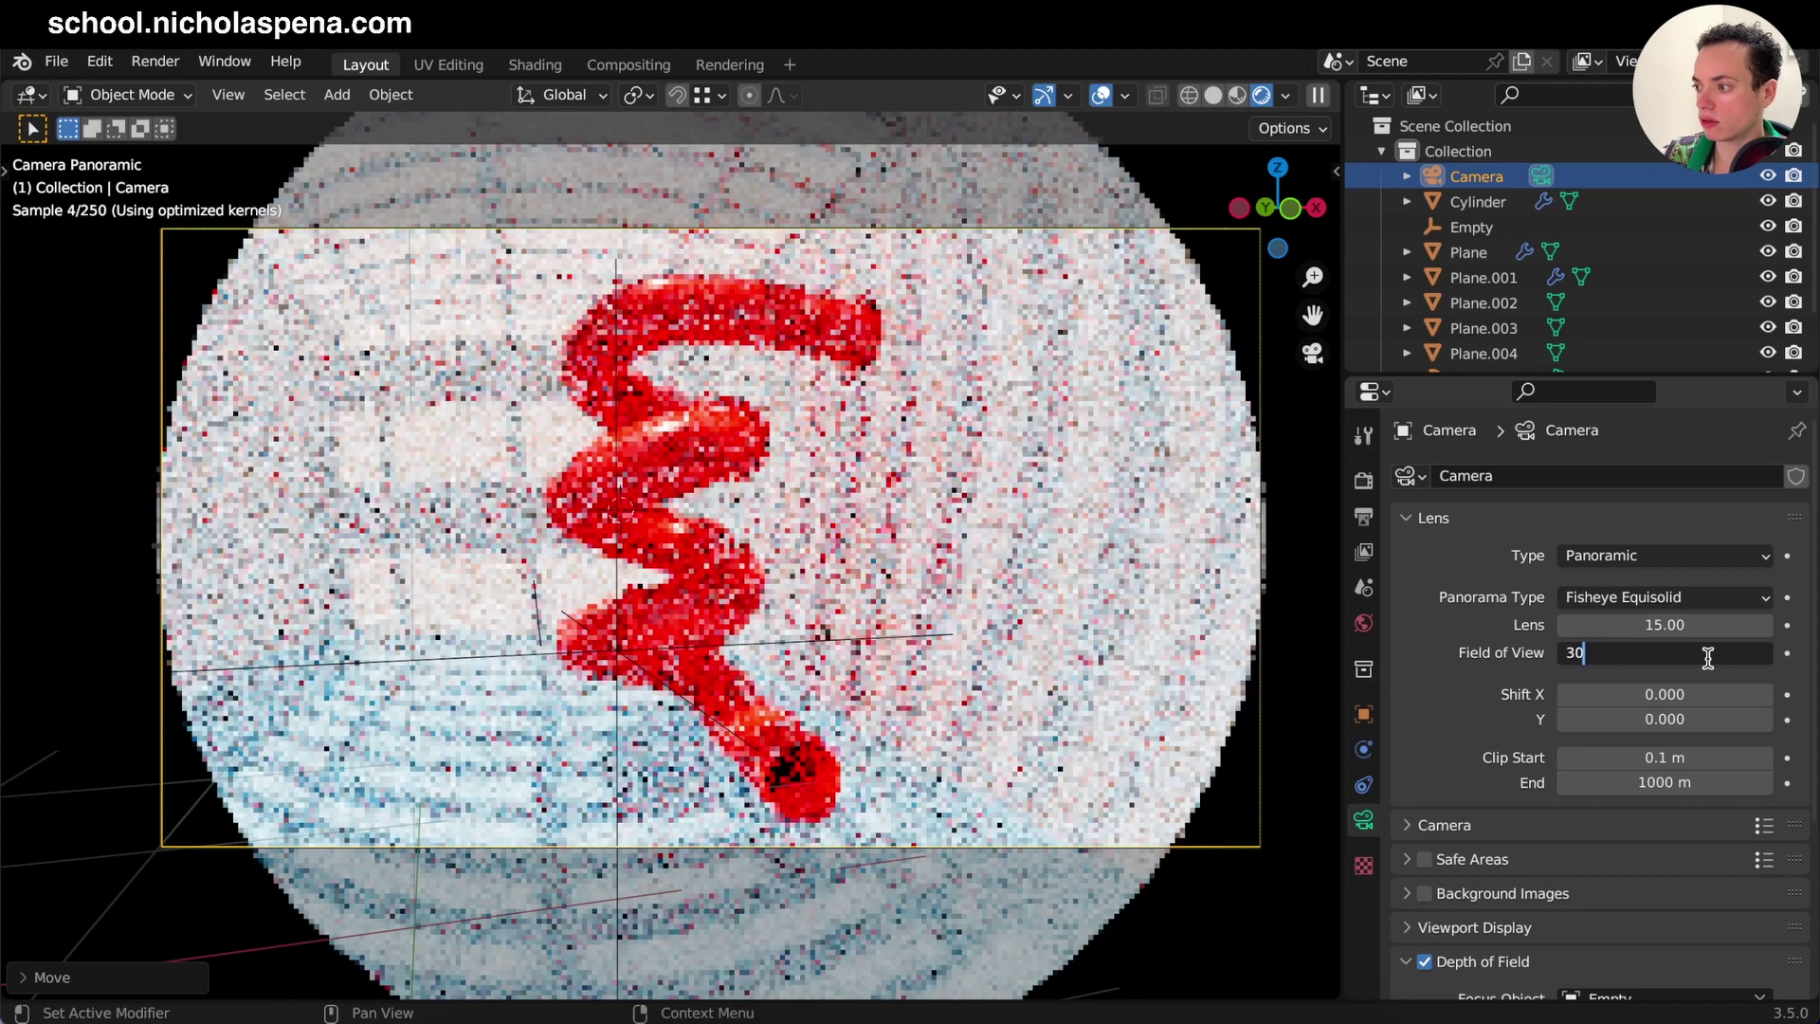
{"action": "key", "text": "Return"}
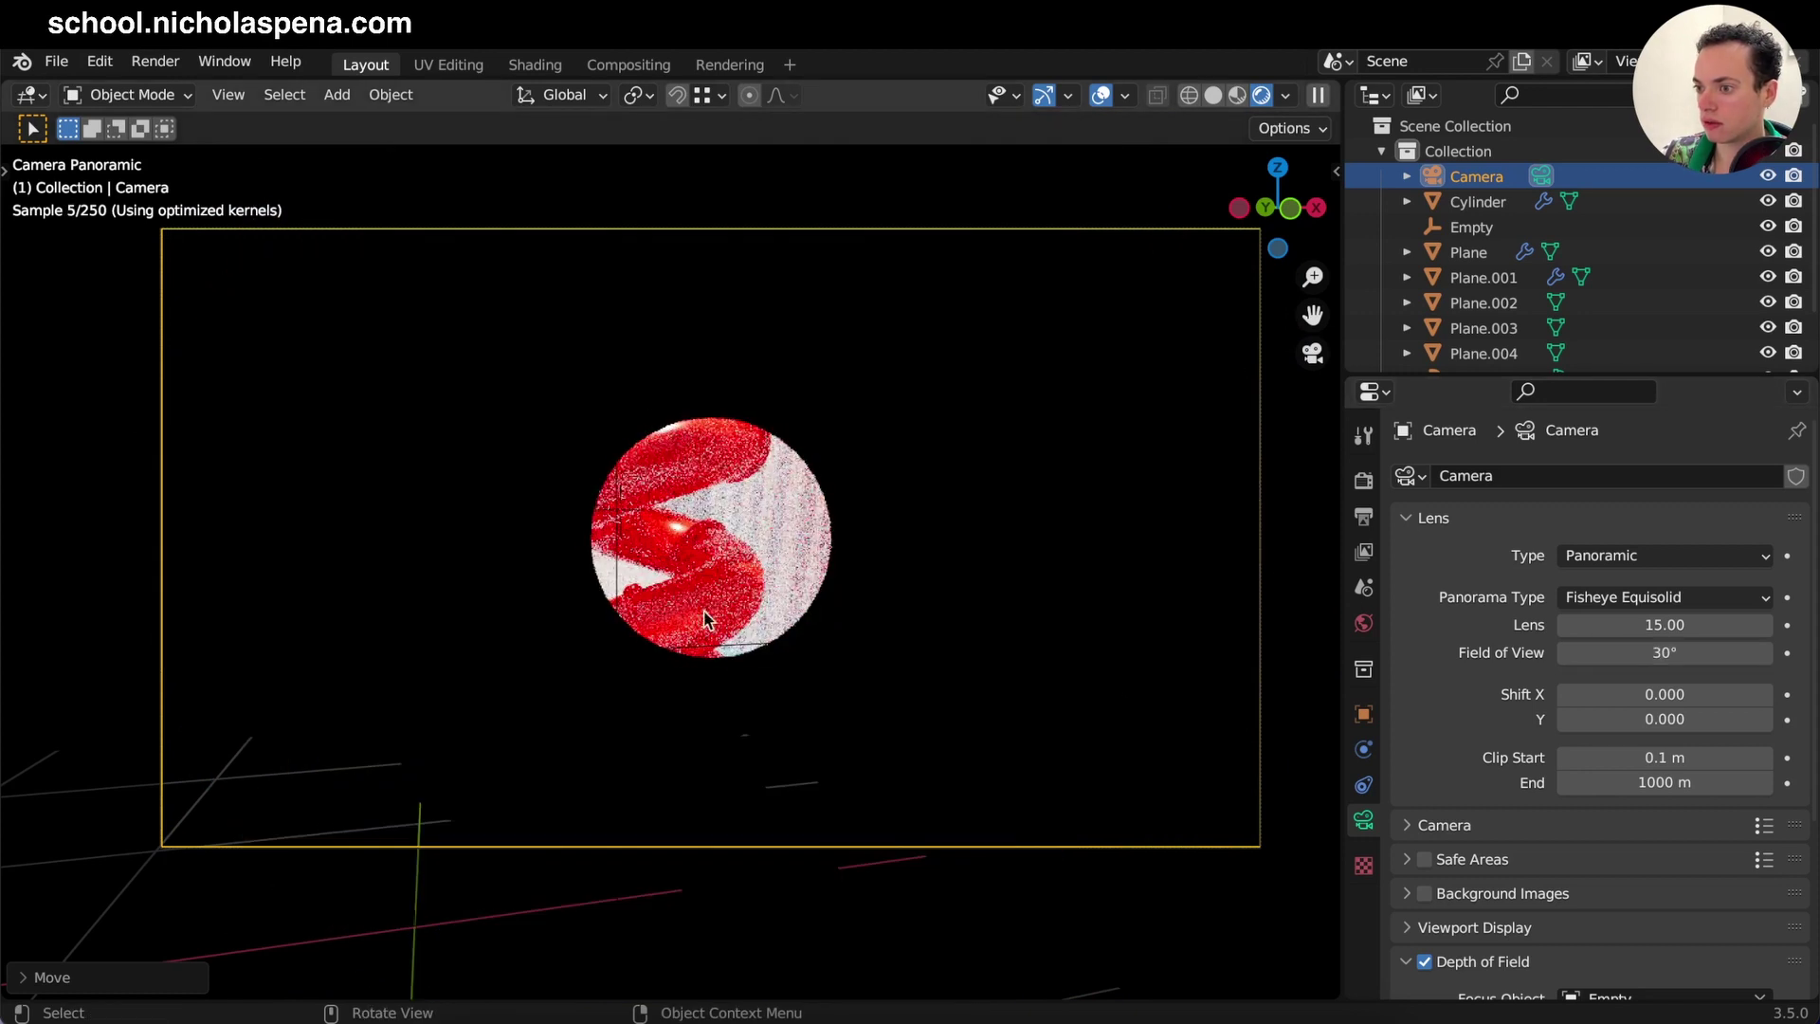
{"action": "mouse_move", "coordinate": [1702, 653]}
{"action": "left_mouse_down"}
{"action": "mouse_move", "coordinate": [1686, 652]}
{"action": "mouse_move", "coordinate": [1702, 652]}
{"action": "left_mouse_up"}
{"action": "left_click", "coordinate": [1702, 657]}
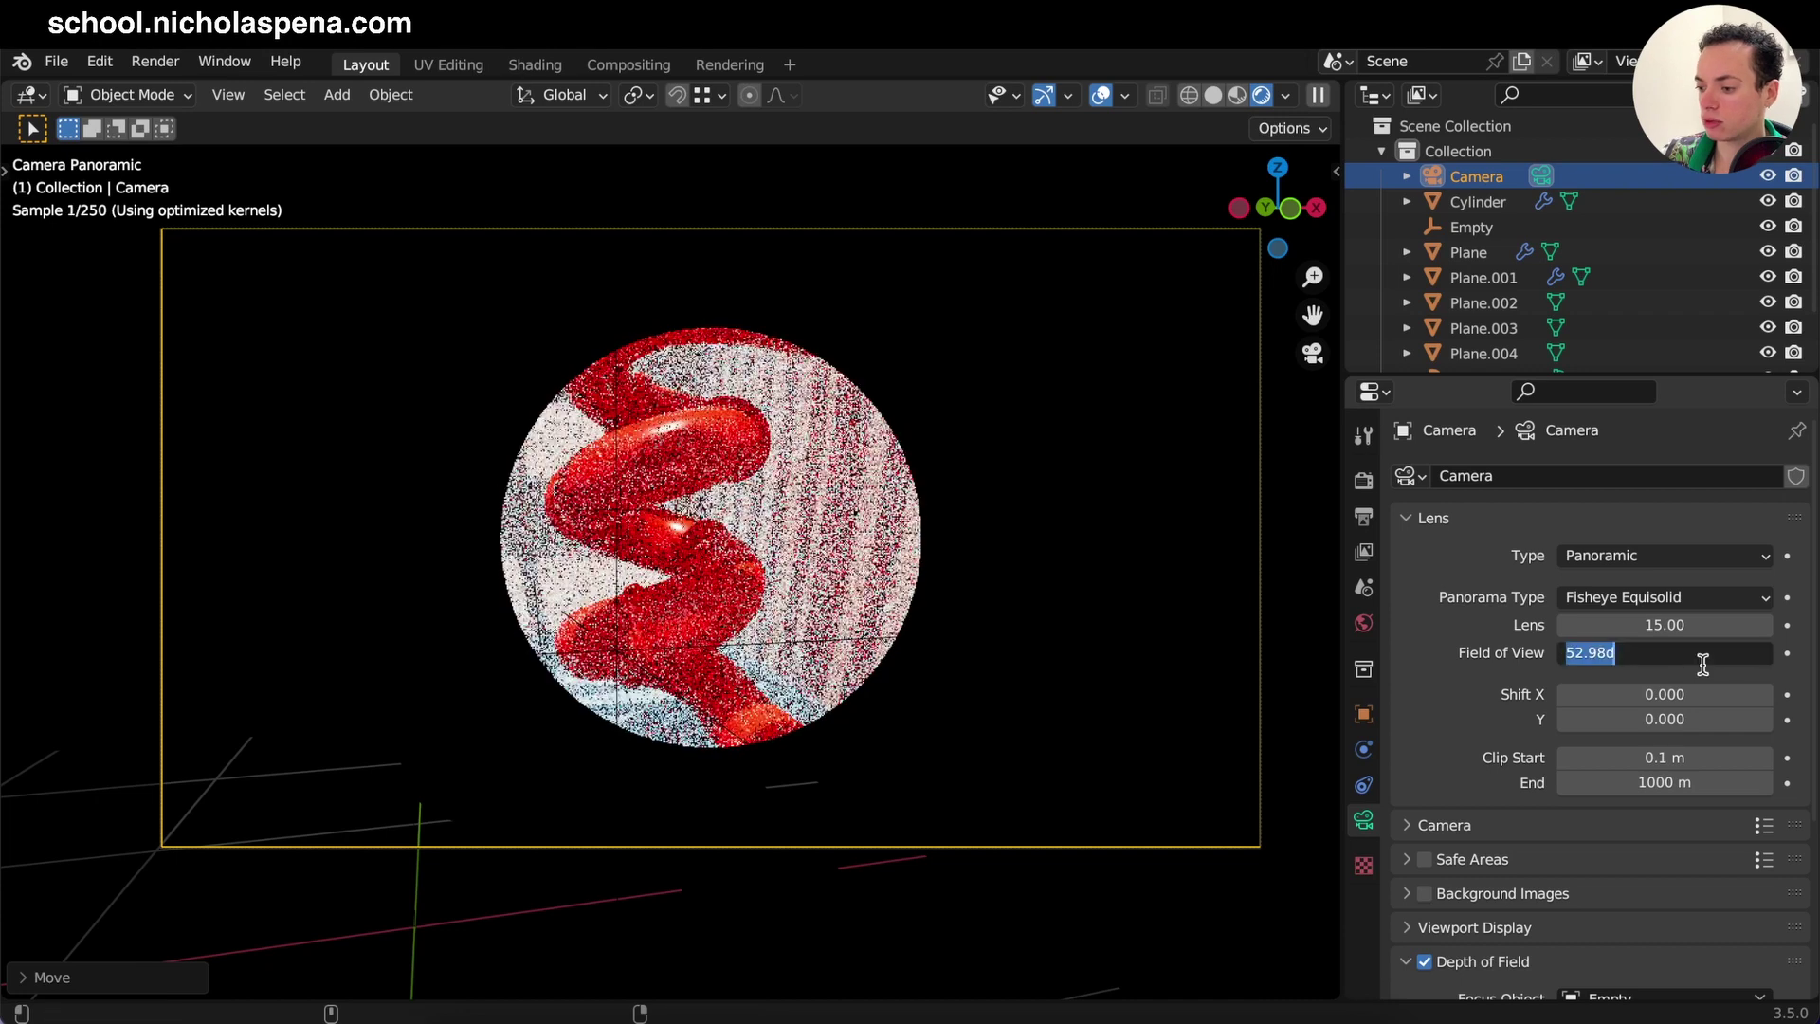
{"action": "type", "text": "200"}
{"action": "key", "text": "Return"}
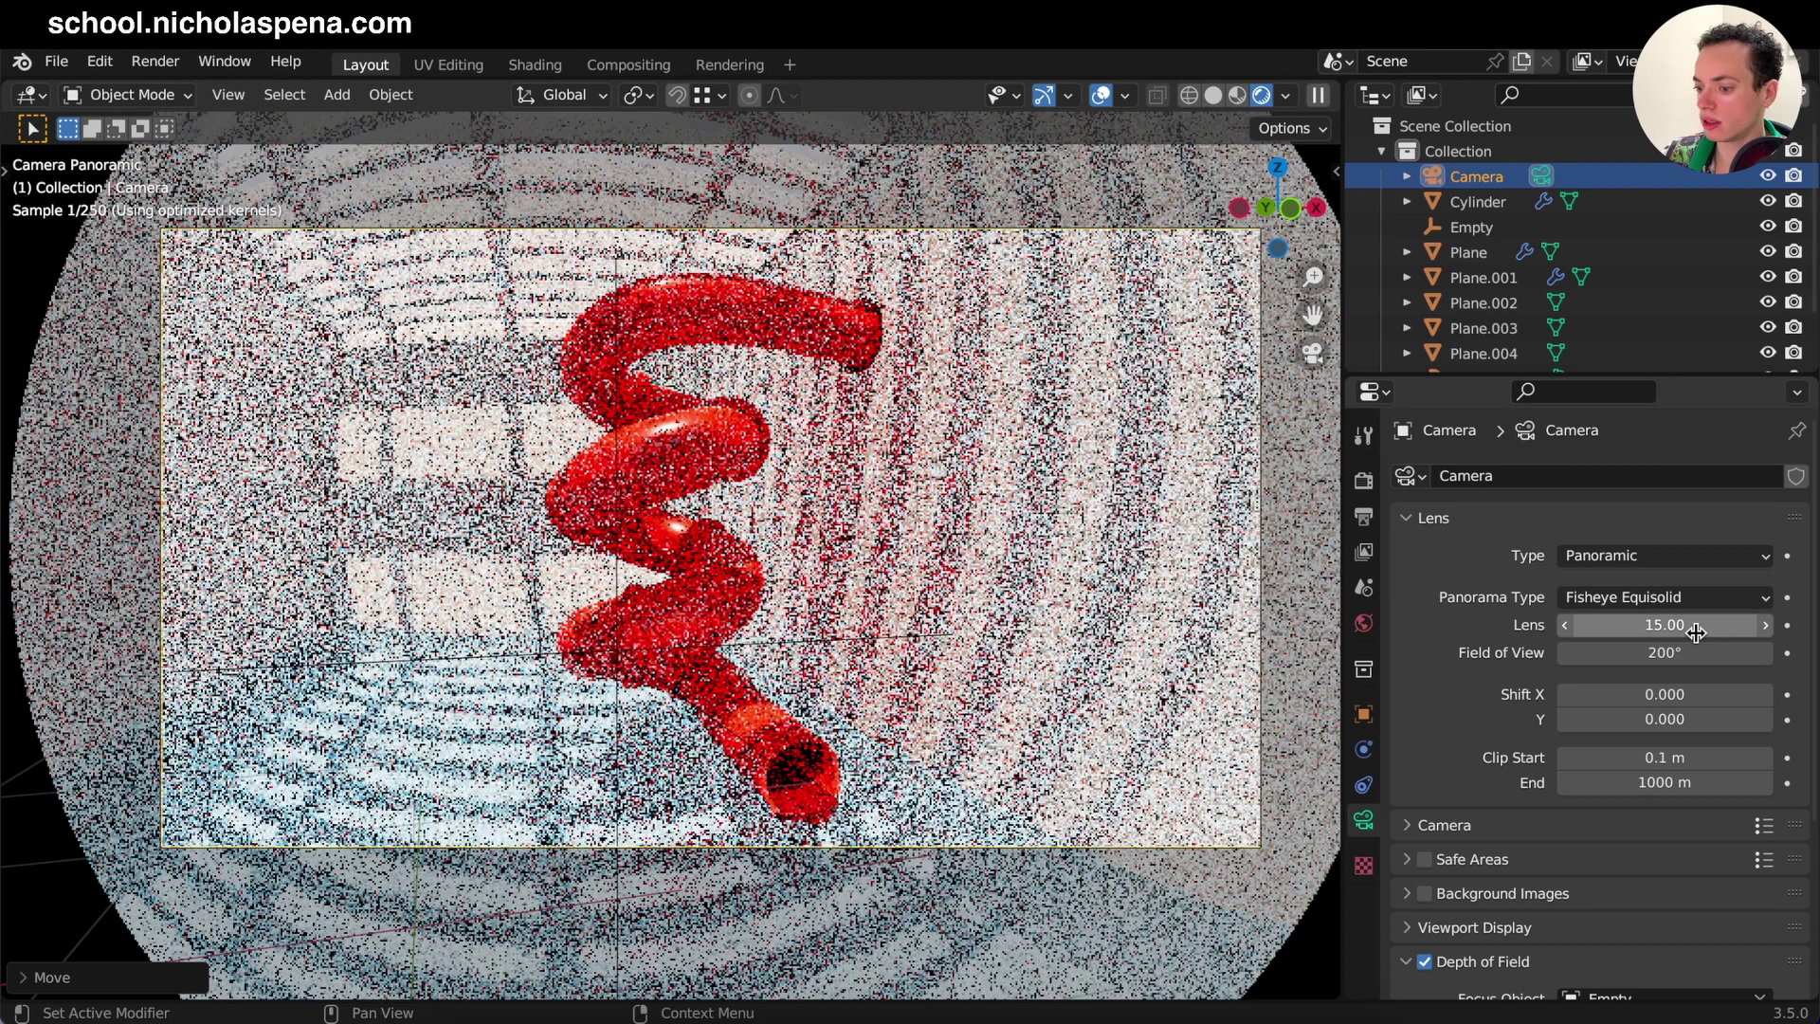
Set the field of view to 360° and adjust the lens to about 10.98 mm
{"action": "left_click_drag", "start_coordinate": [1664, 625], "coordinate": [1634, 654]}
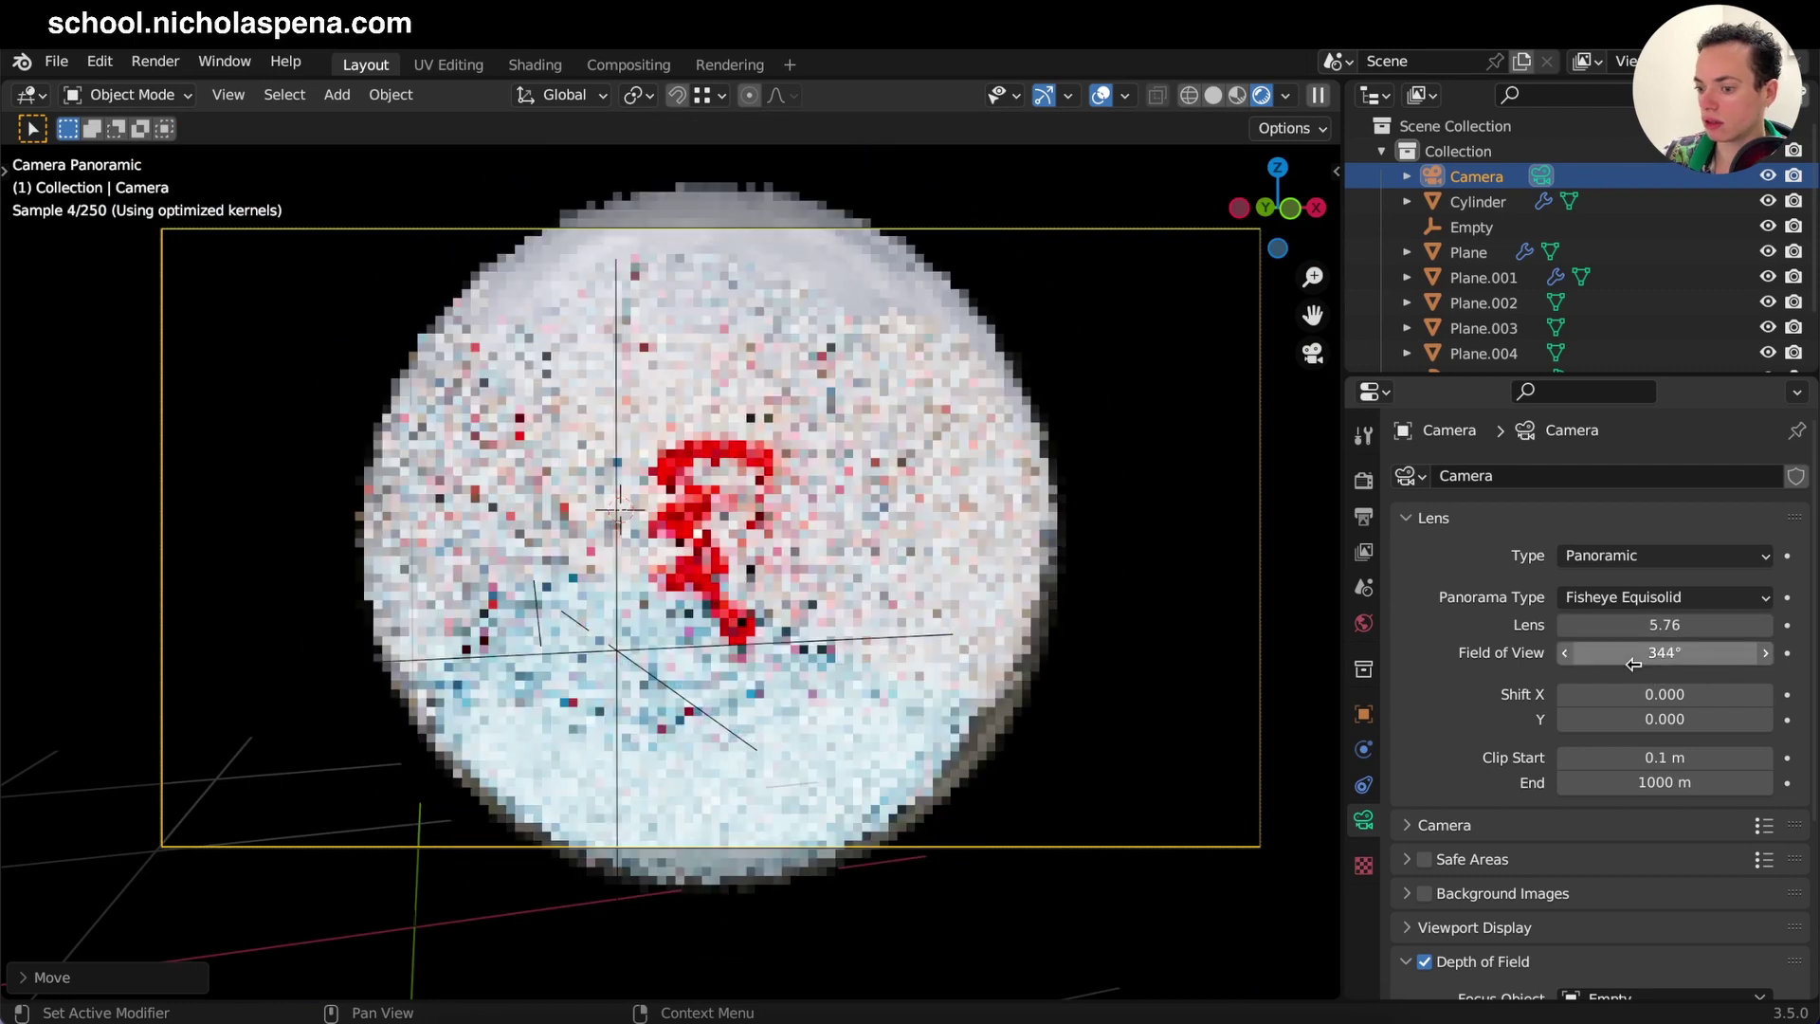
{"action": "left_click", "coordinate": [1634, 662]}
{"action": "type", "text": "360"}
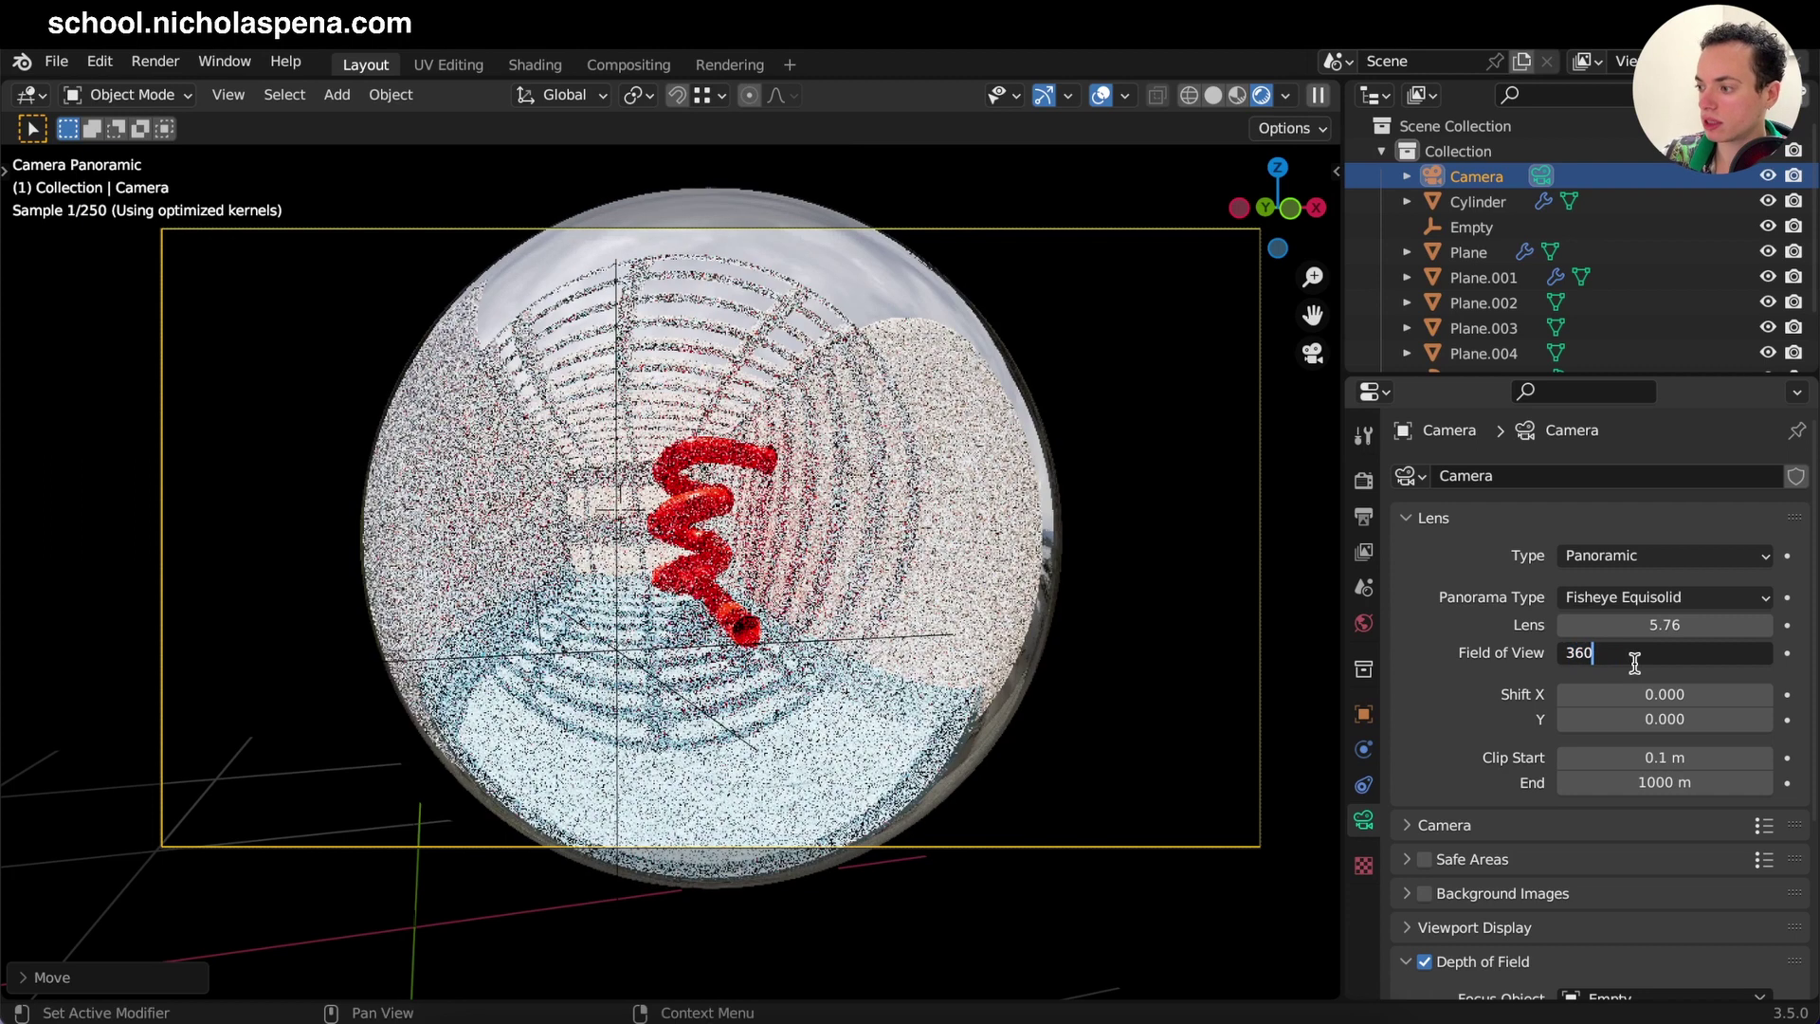
{"action": "key", "text": "Return"}
{"action": "left_click_drag", "start_coordinate": [1634, 625], "coordinate": [1678, 626]}
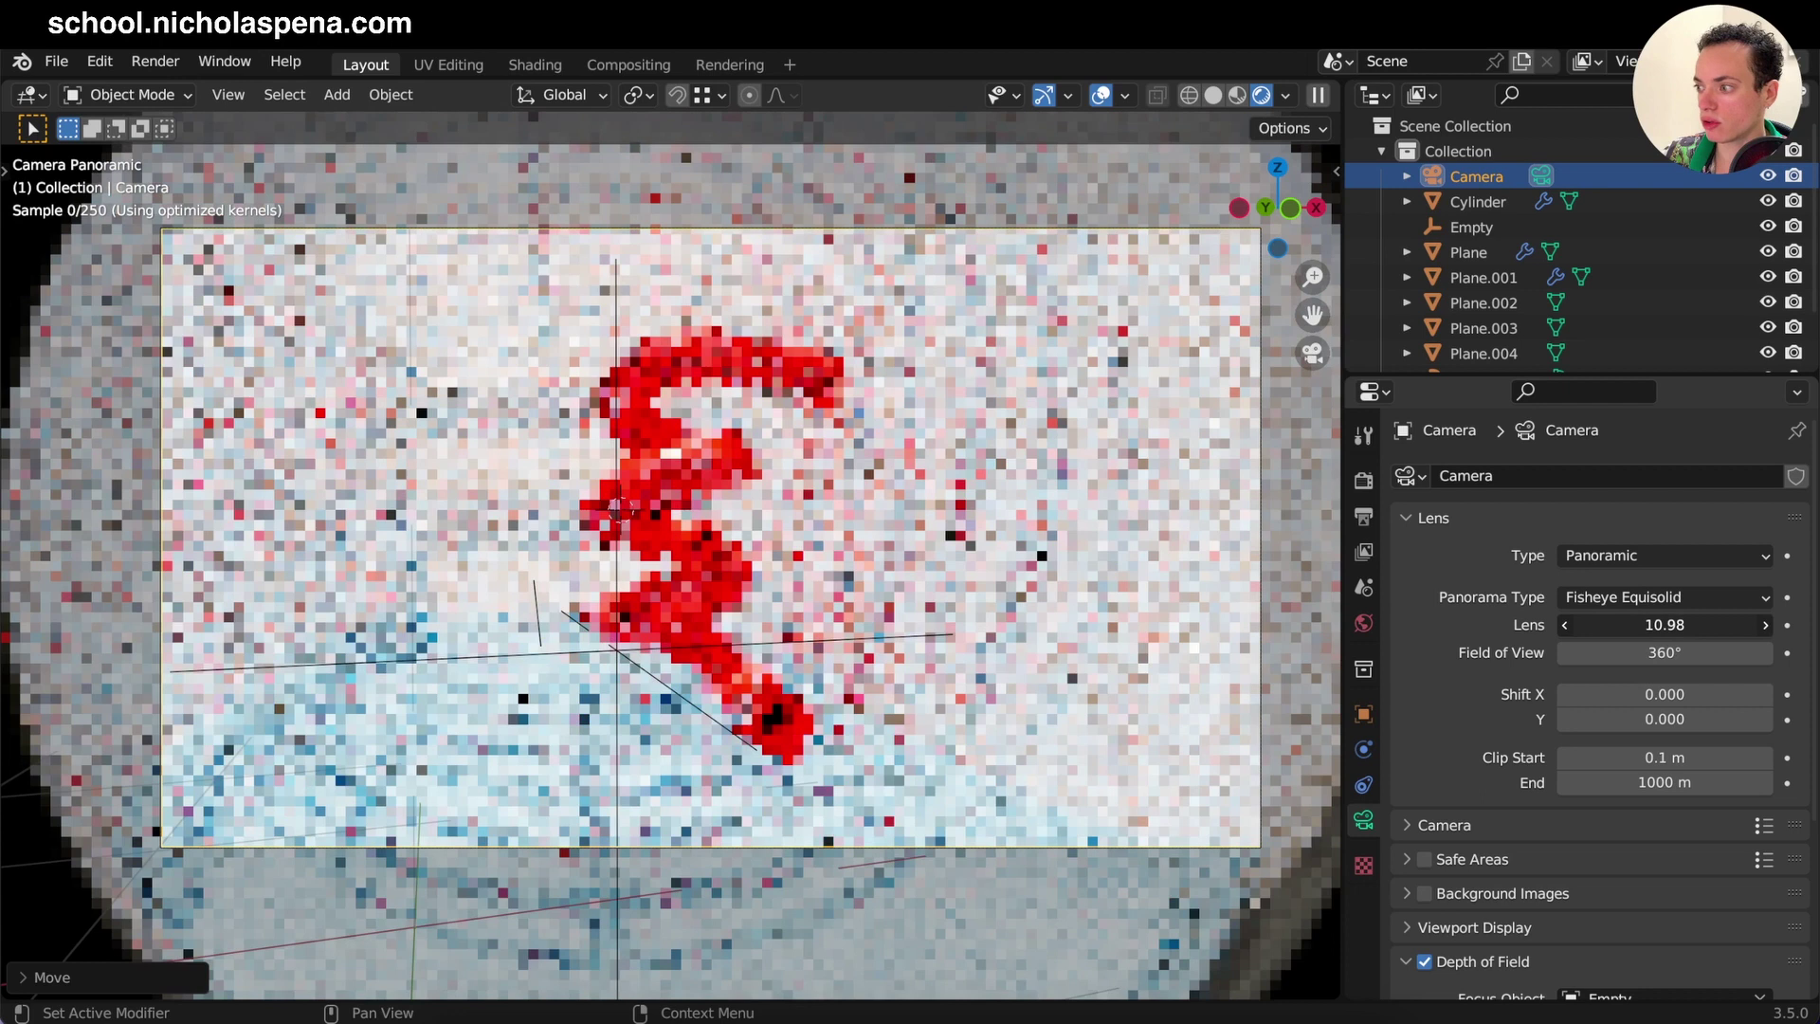